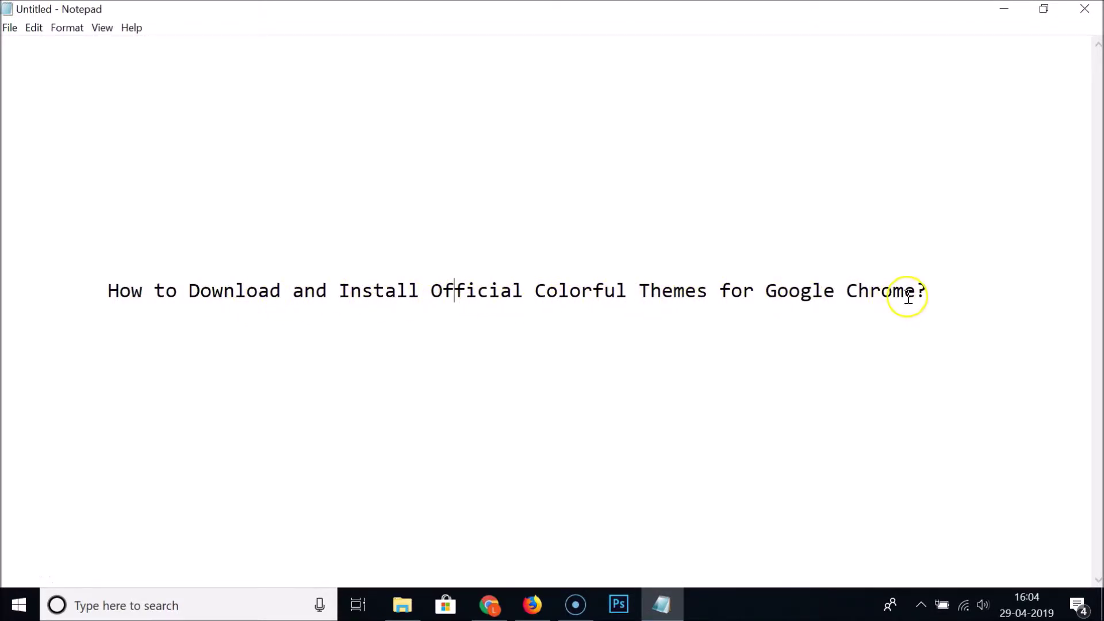
Step: Switch to Google Chrome and open the Chrome Web Store themes page from the browser's Appearance settings
{"action": "left_click", "coordinate": [494, 610]}
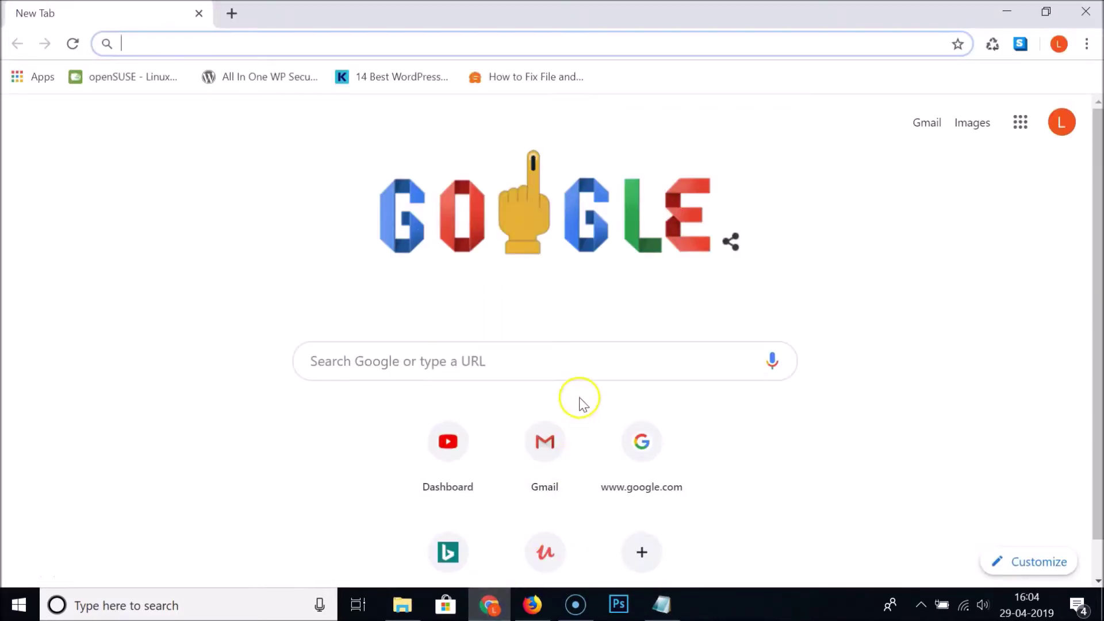
{"action": "left_click", "coordinate": [1086, 45]}
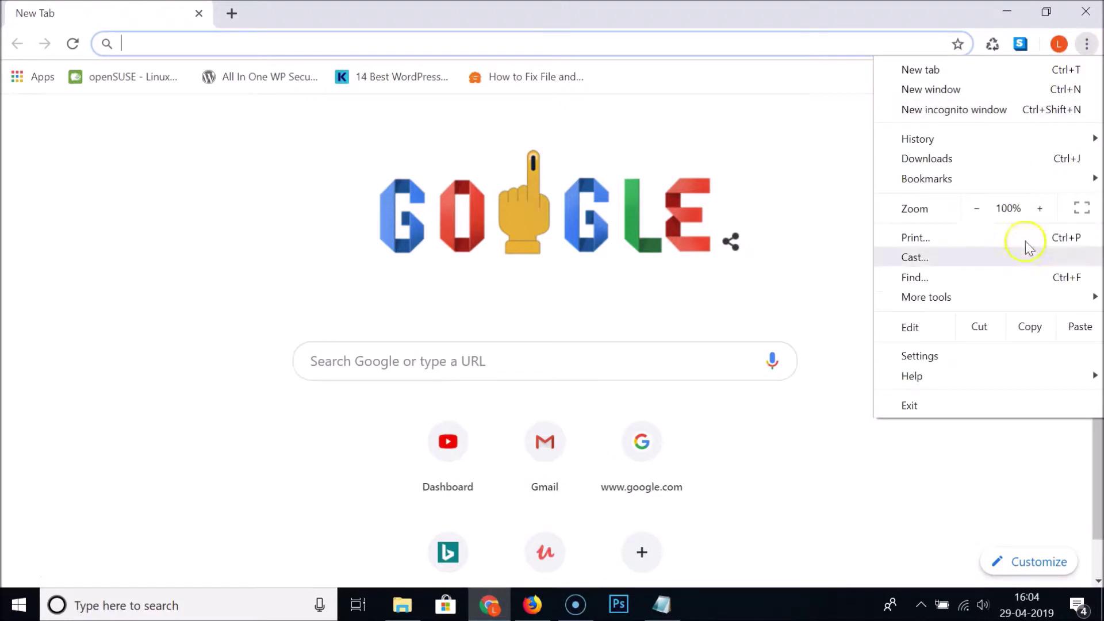
{"action": "left_click", "coordinate": [957, 354]}
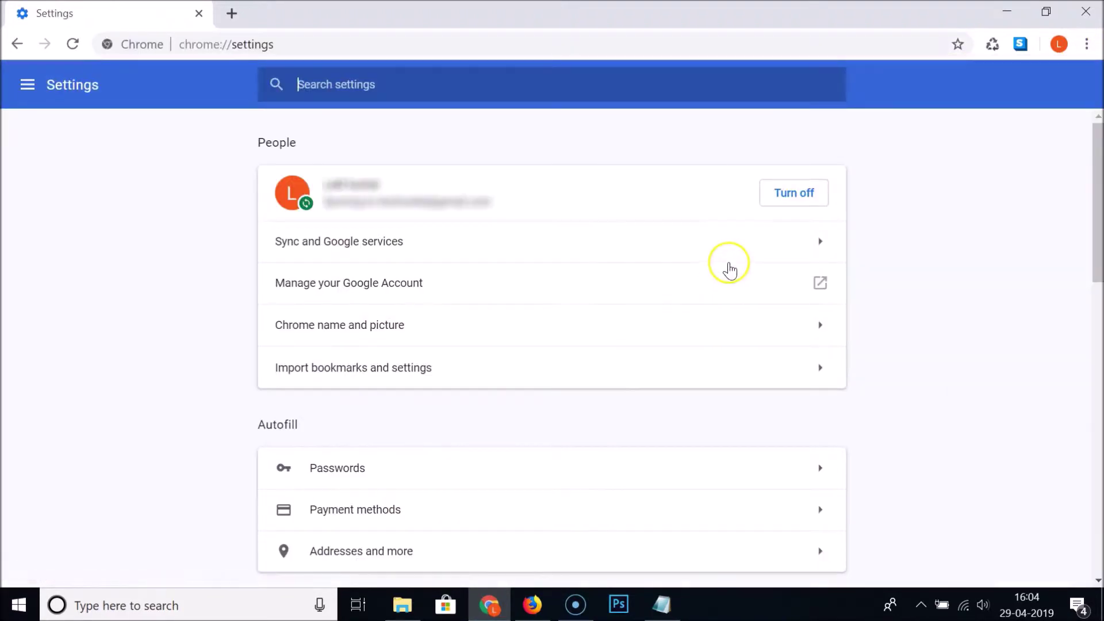
{"action": "scroll", "coordinate": [539, 242], "scroll_direction": "down", "scroll_amount": 7}
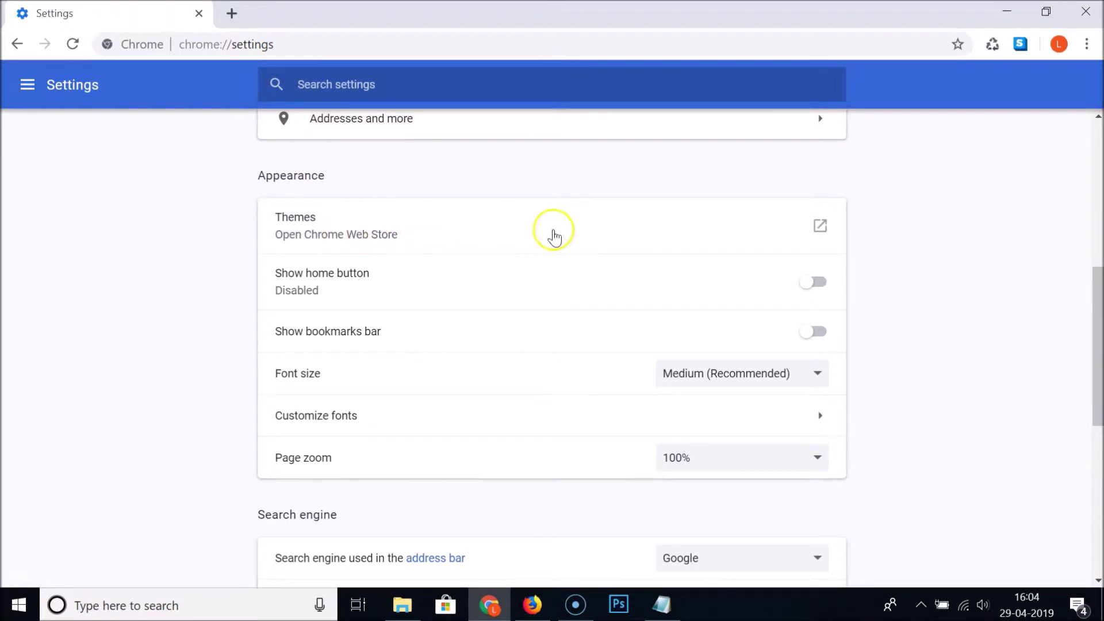
{"action": "left_click", "coordinate": [821, 228]}
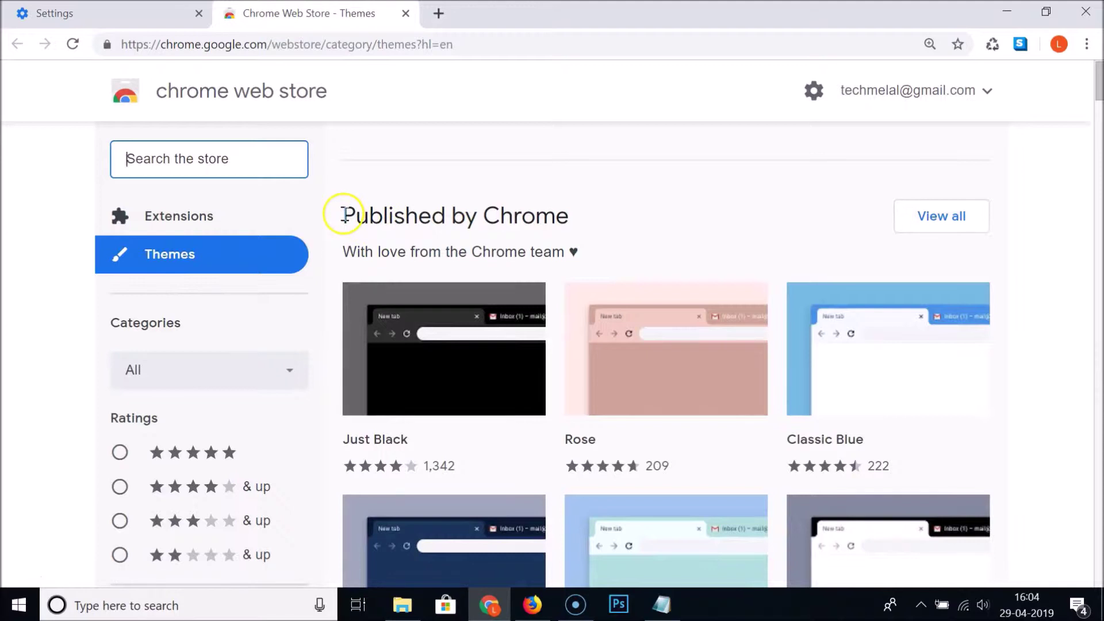
Step: Open the full "Published by Chrome" theme collection and look through the themes it offers
{"action": "left_click_drag", "start_coordinate": [344, 215], "coordinate": [570, 214]}
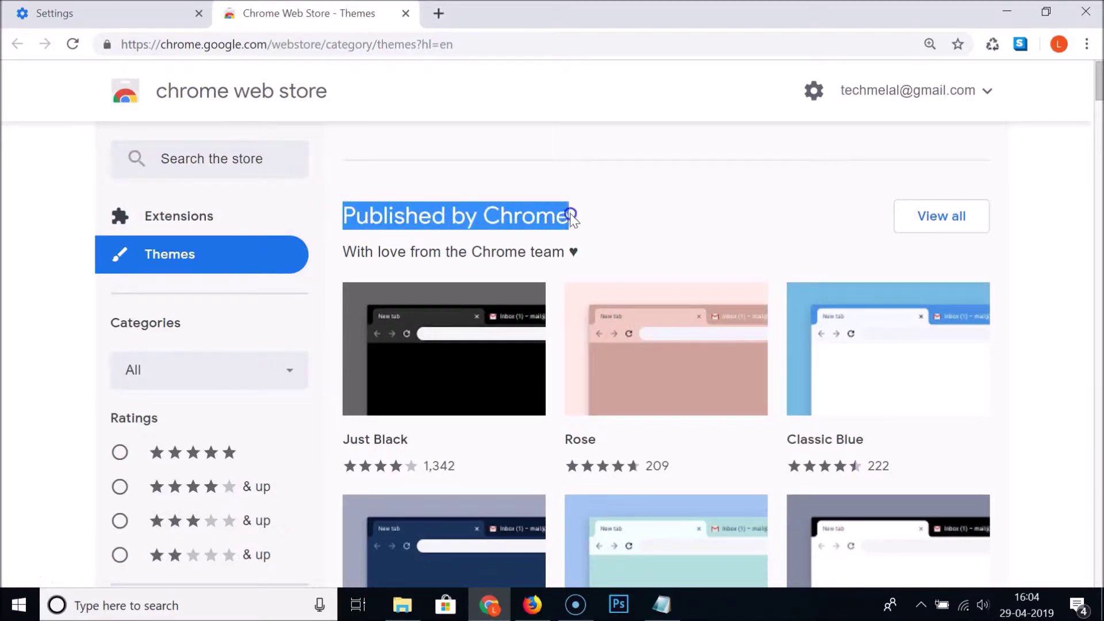
{"action": "left_click", "coordinate": [558, 218]}
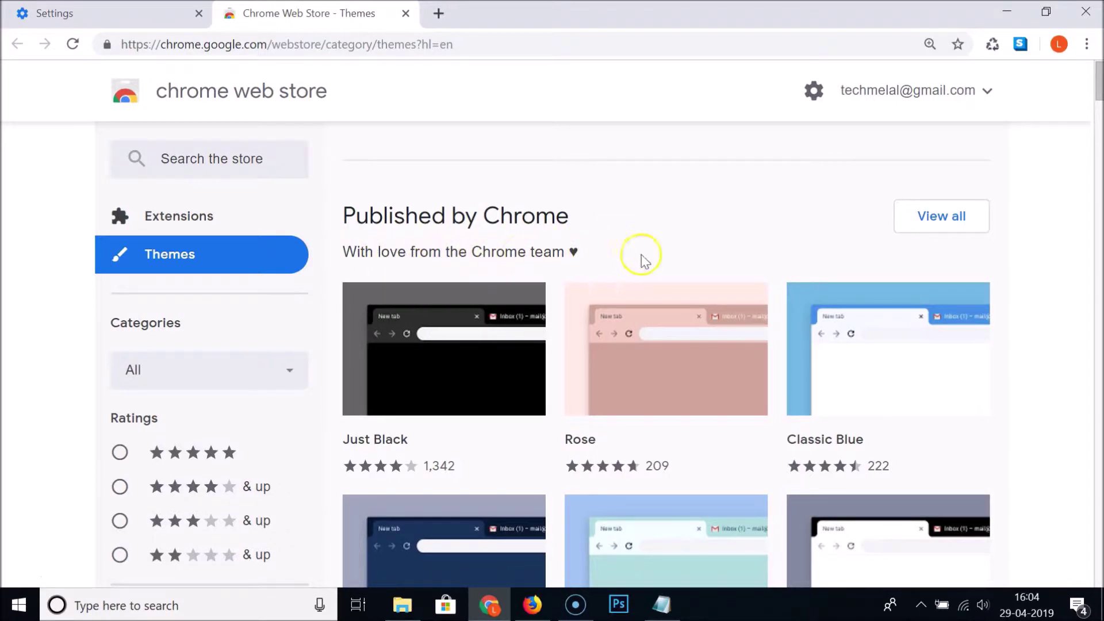
{"action": "left_click", "coordinate": [953, 224]}
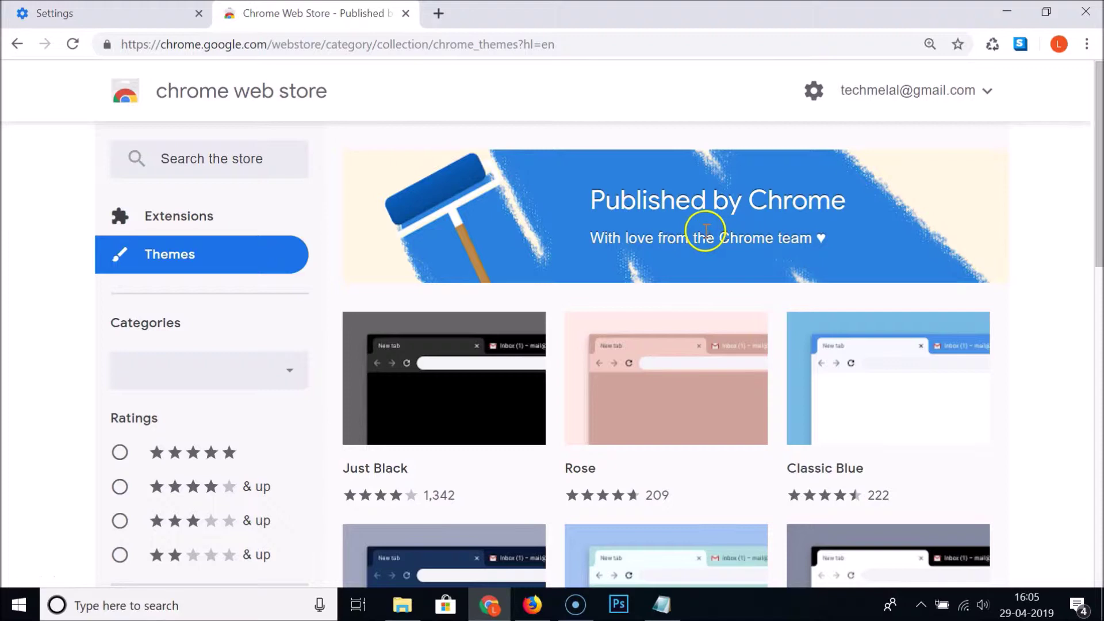
{"action": "scroll", "coordinate": [707, 231], "scroll_direction": "down", "scroll_amount": 12}
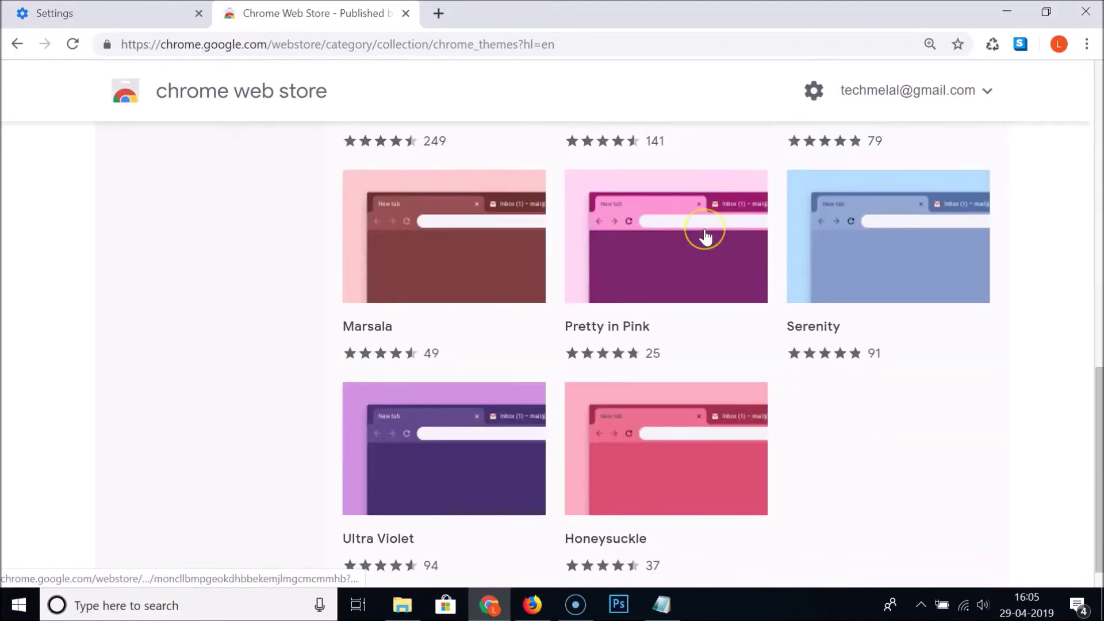
{"action": "scroll", "coordinate": [706, 236], "scroll_direction": "up", "scroll_amount": 10}
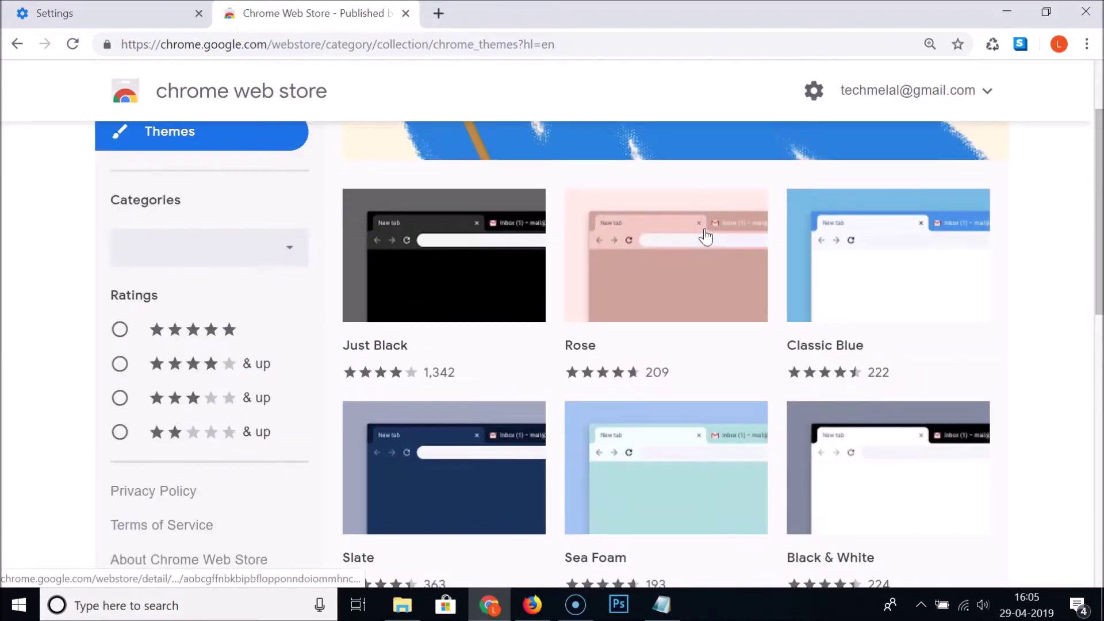
{"action": "scroll", "coordinate": [633, 303], "scroll_direction": "down", "scroll_amount": 3}
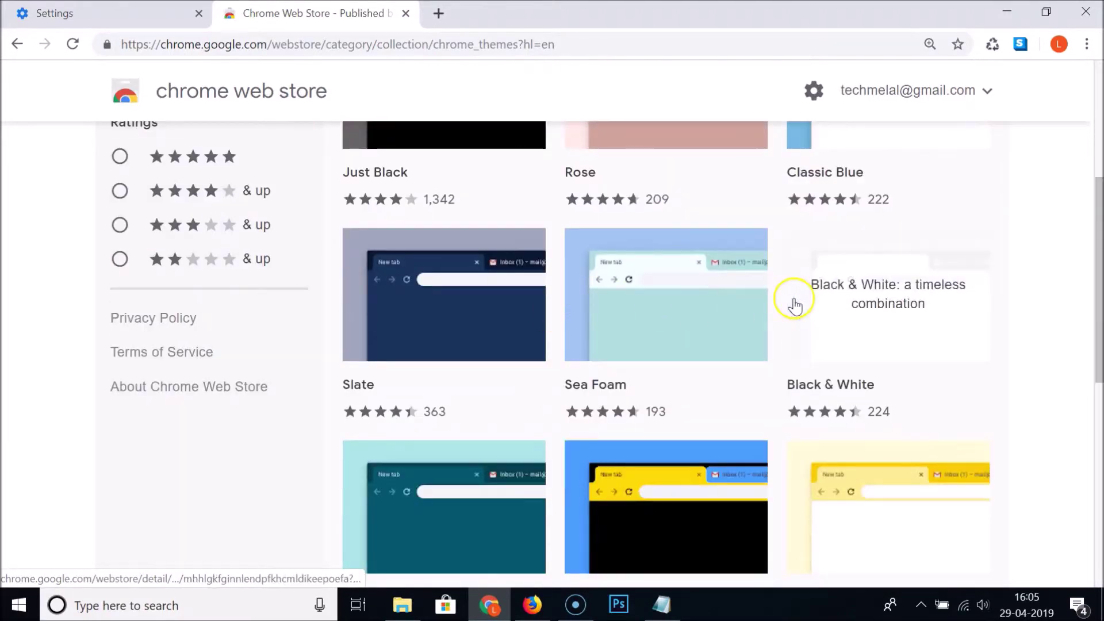
{"action": "scroll", "coordinate": [690, 316], "scroll_direction": "down", "scroll_amount": 3}
{"action": "scroll", "coordinate": [665, 332], "scroll_direction": "down", "scroll_amount": 4}
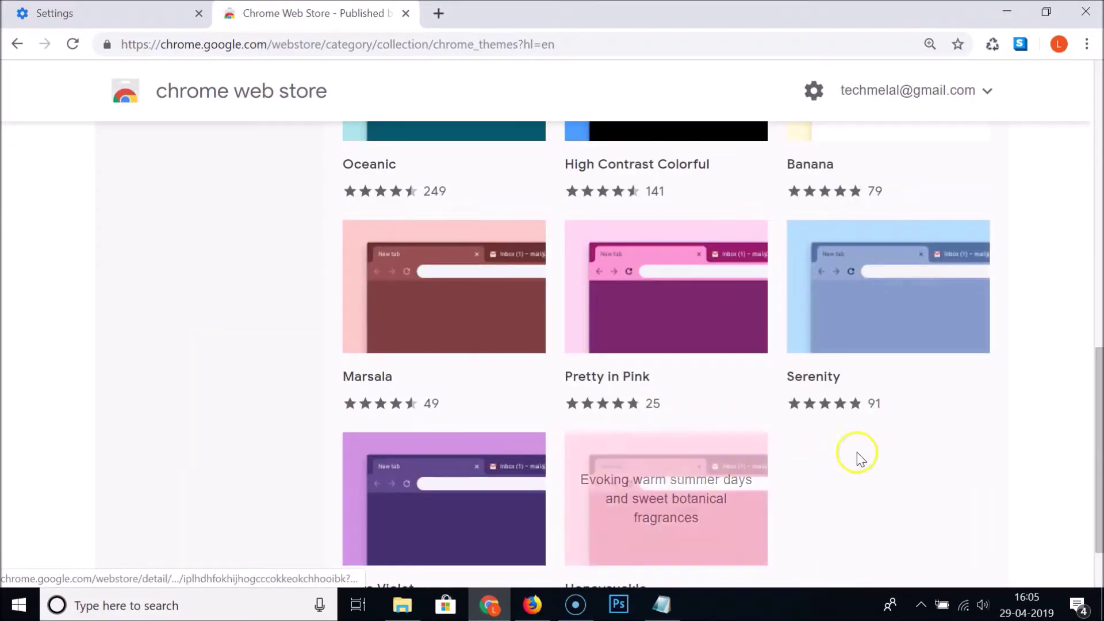
{"action": "scroll", "coordinate": [870, 445], "scroll_direction": "up", "scroll_amount": 10}
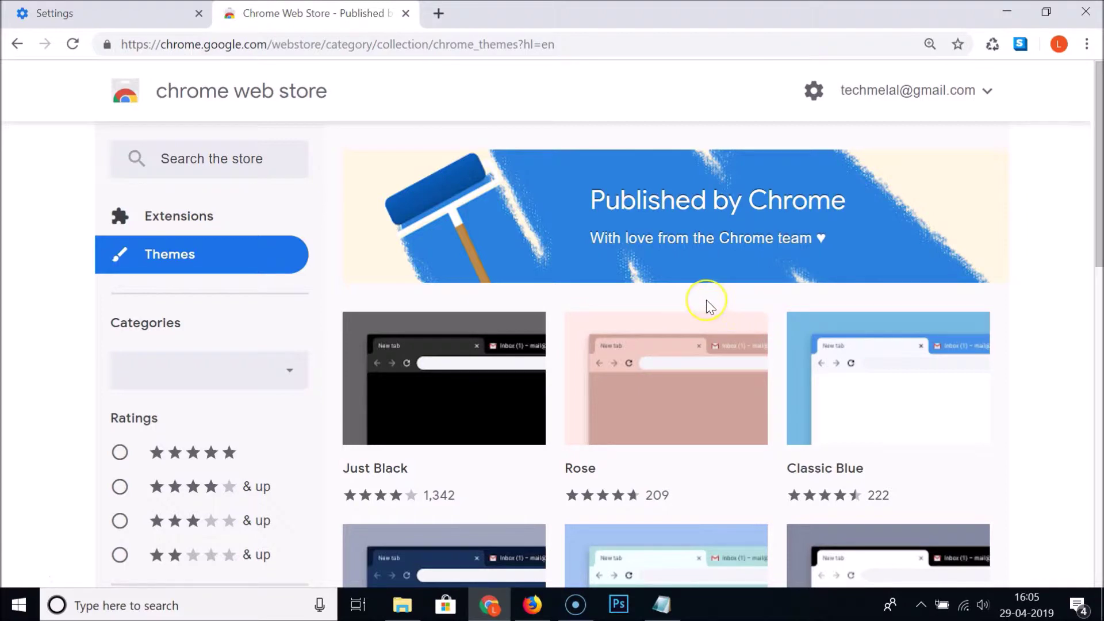
Step: Open the detail page of the Slate theme from the collection
{"action": "scroll", "coordinate": [706, 299], "scroll_direction": "down", "scroll_amount": 3}
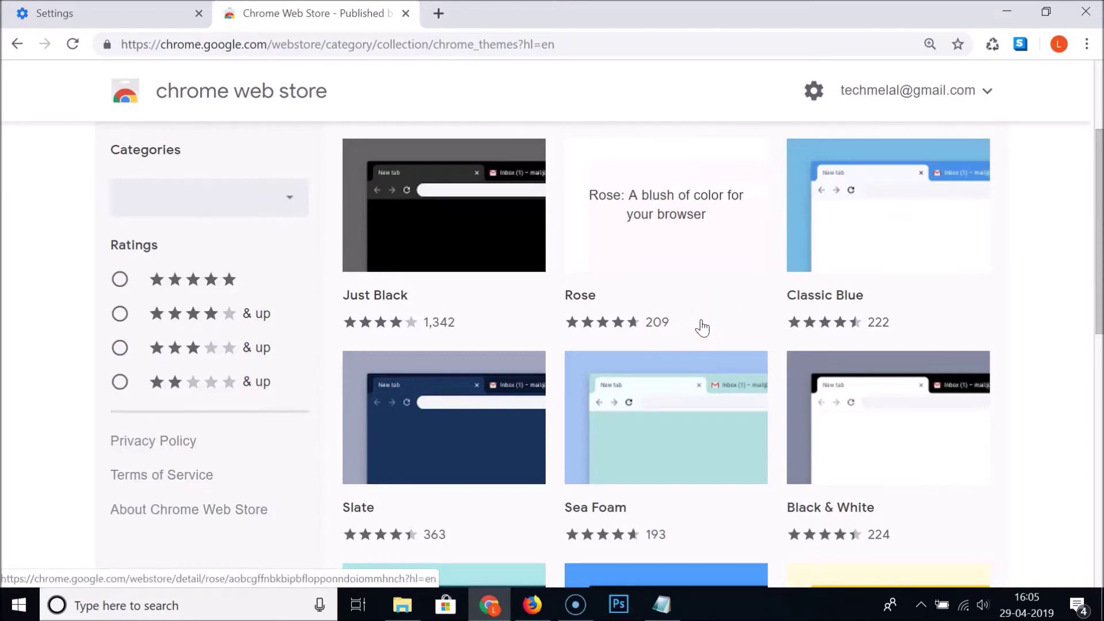
{"action": "scroll", "coordinate": [703, 327], "scroll_direction": "down", "scroll_amount": 3}
{"action": "mouse_move", "coordinate": [482, 293]}
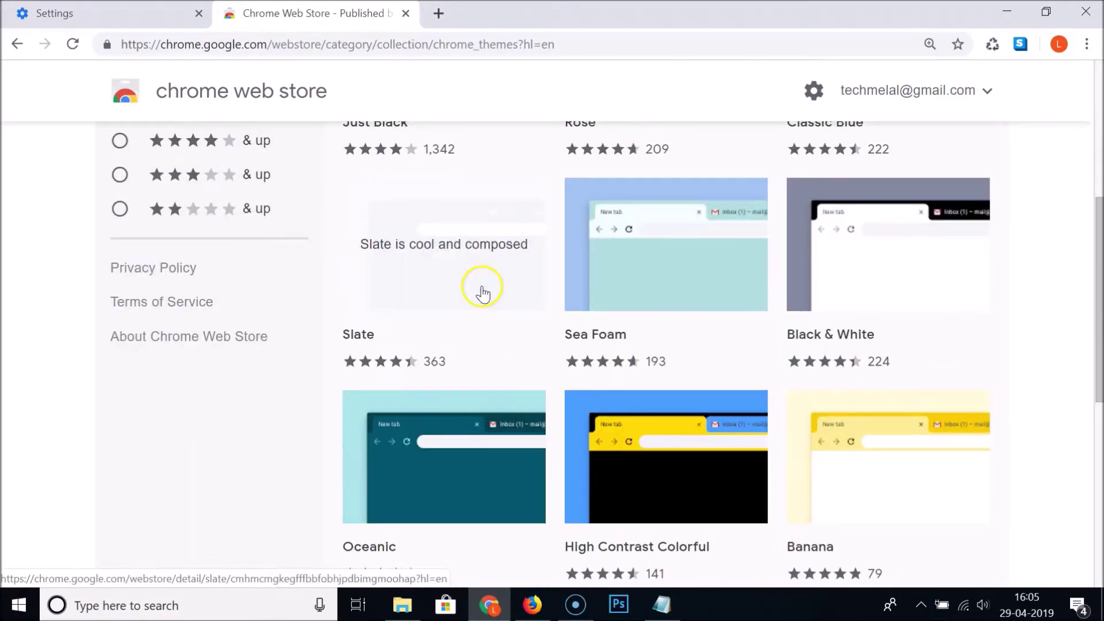
{"action": "left_click", "coordinate": [471, 266]}
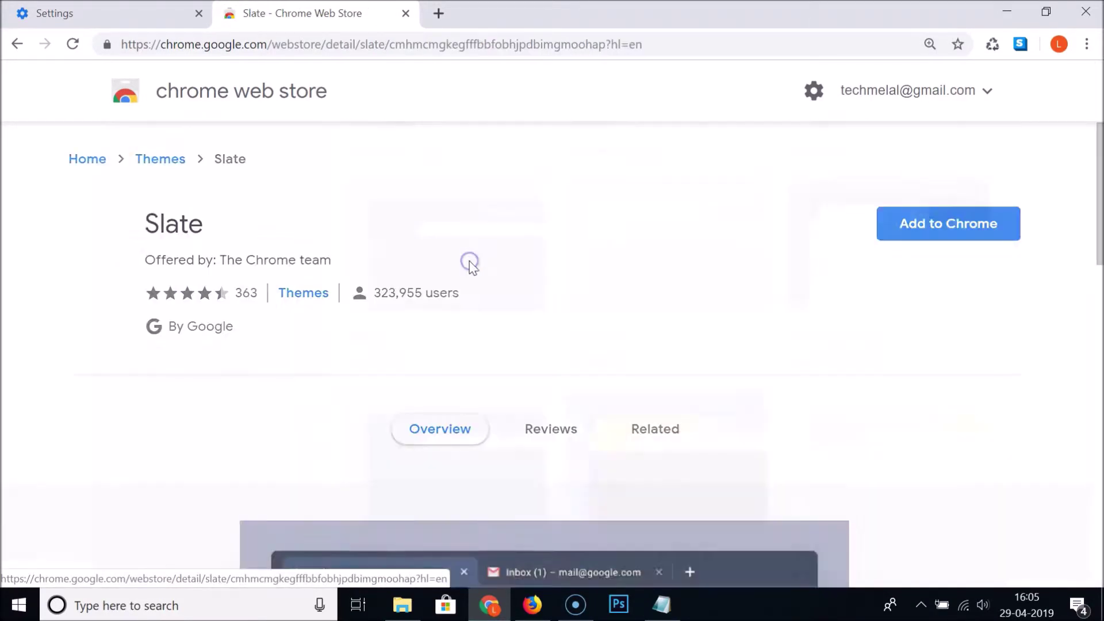
Step: Examine the Slate theme's overview preview, user reviews and related themes
{"action": "scroll", "coordinate": [473, 268], "scroll_direction": "down", "scroll_amount": 4}
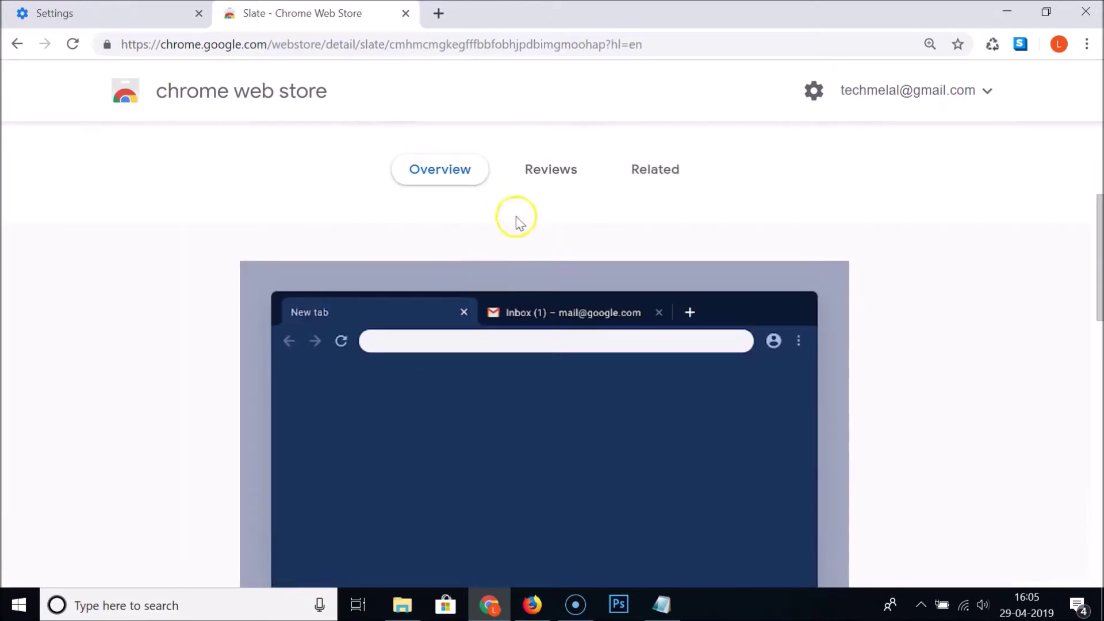
{"action": "scroll", "coordinate": [596, 359], "scroll_direction": "down", "scroll_amount": 4}
{"action": "scroll", "coordinate": [597, 359], "scroll_direction": "up", "scroll_amount": 4}
{"action": "scroll", "coordinate": [598, 362], "scroll_direction": "up", "scroll_amount": 1}
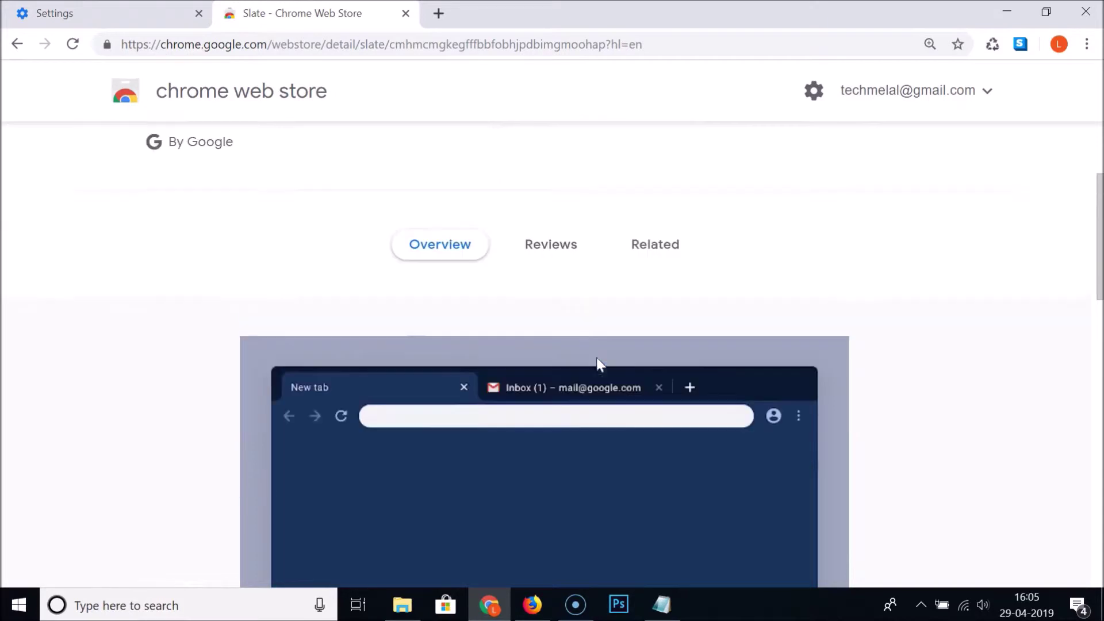
{"action": "left_click", "coordinate": [533, 258]}
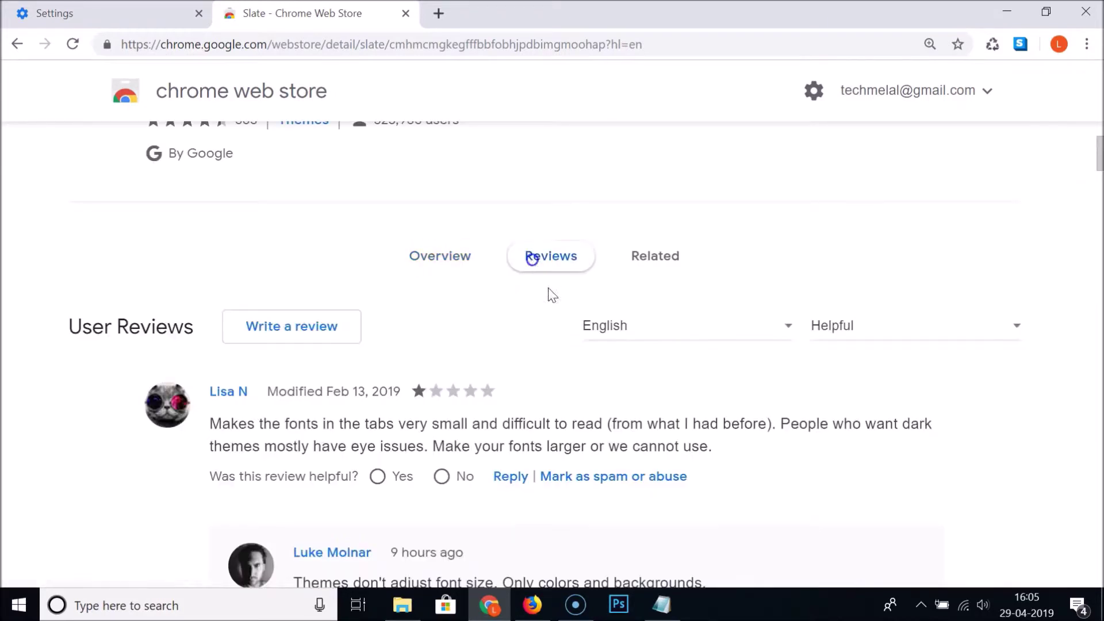
{"action": "left_click", "coordinate": [651, 262]}
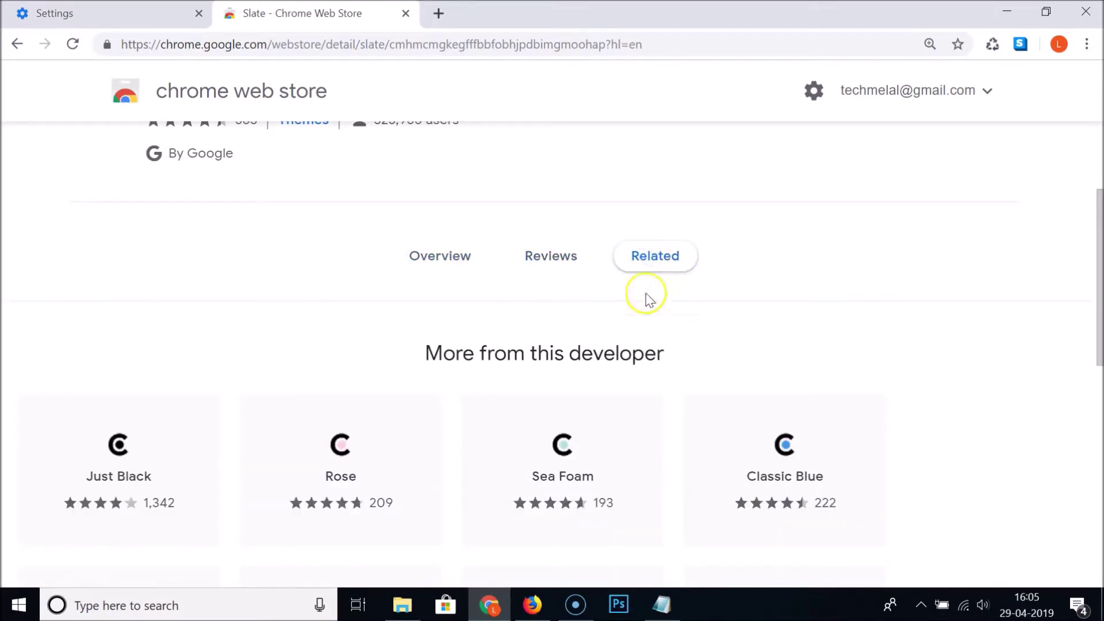
{"action": "left_click", "coordinate": [453, 272]}
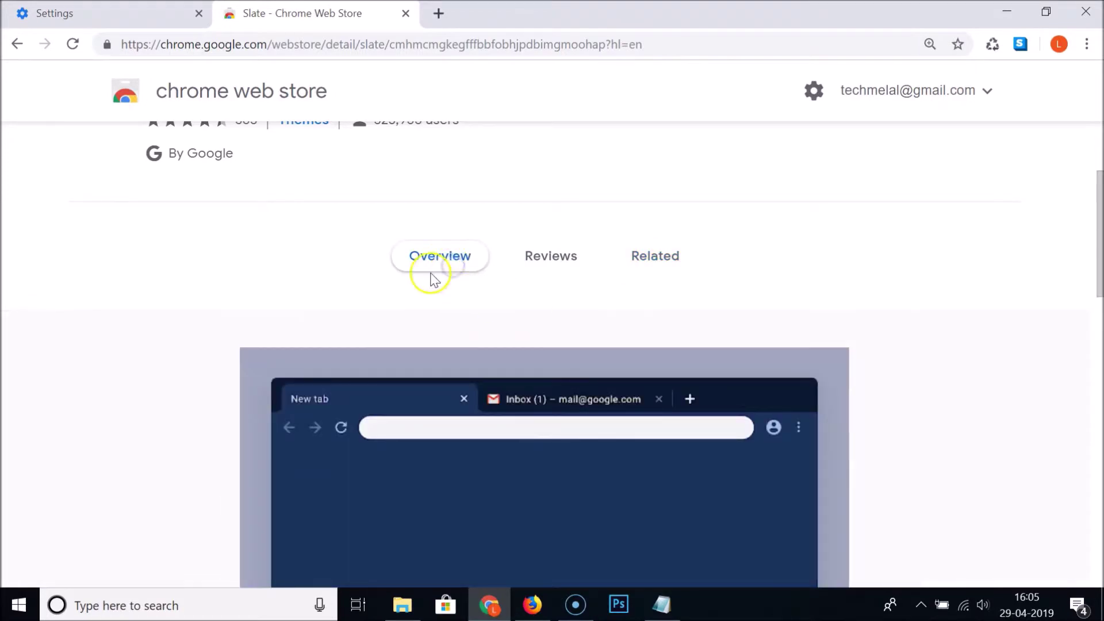
{"action": "scroll", "coordinate": [650, 384], "scroll_direction": "down", "scroll_amount": 1}
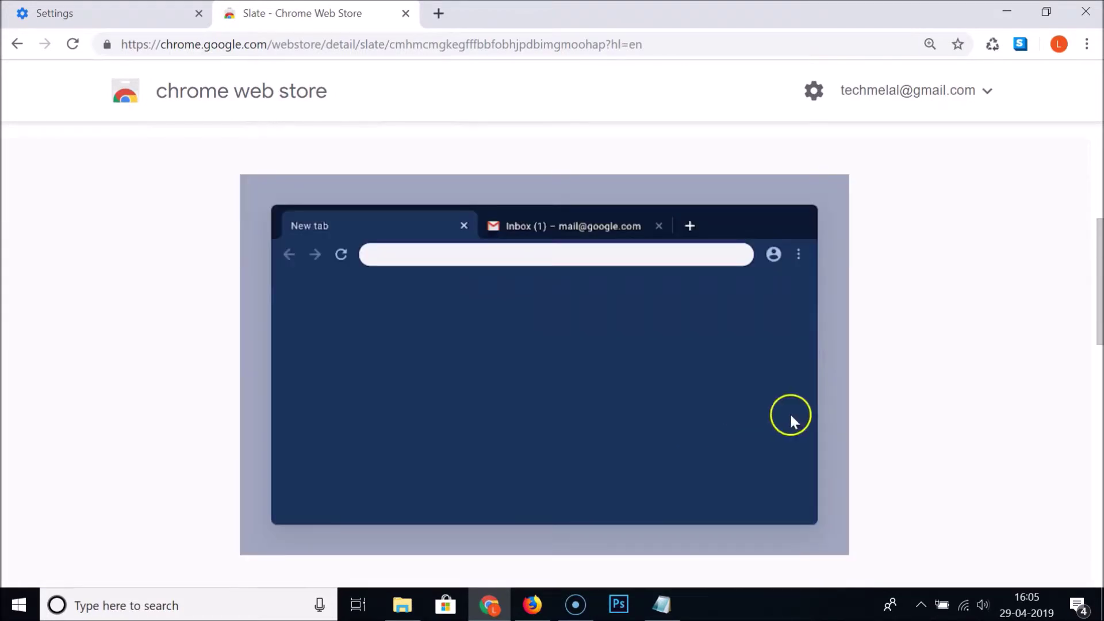
Step: Add the Slate theme to Chrome and dismiss the installation notice
{"action": "scroll", "coordinate": [789, 412], "scroll_direction": "up", "scroll_amount": 5}
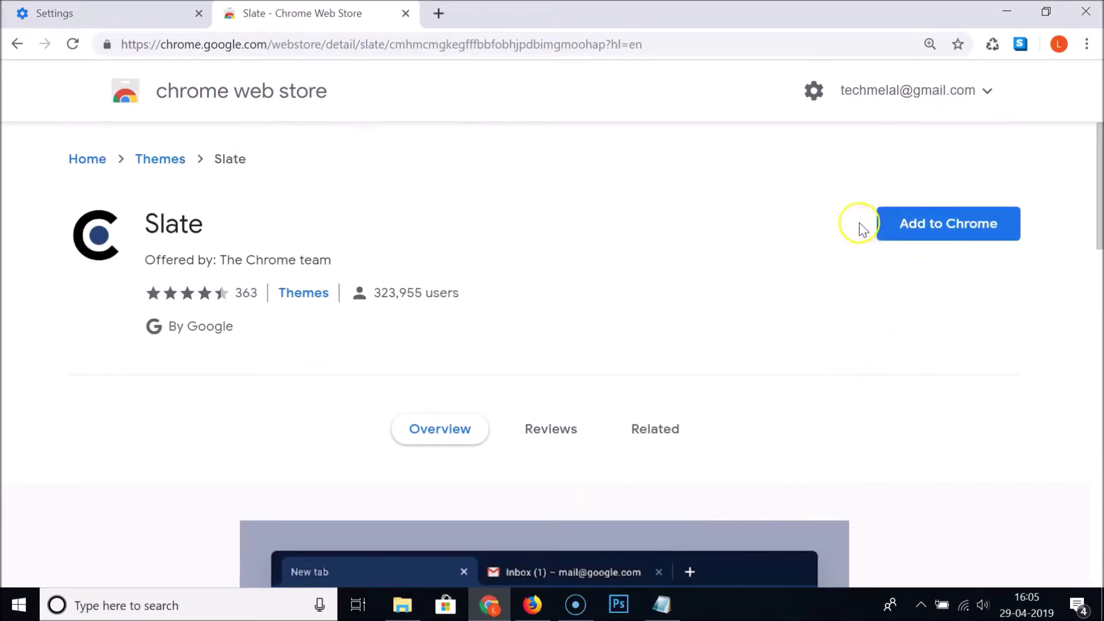
{"action": "left_click", "coordinate": [943, 236]}
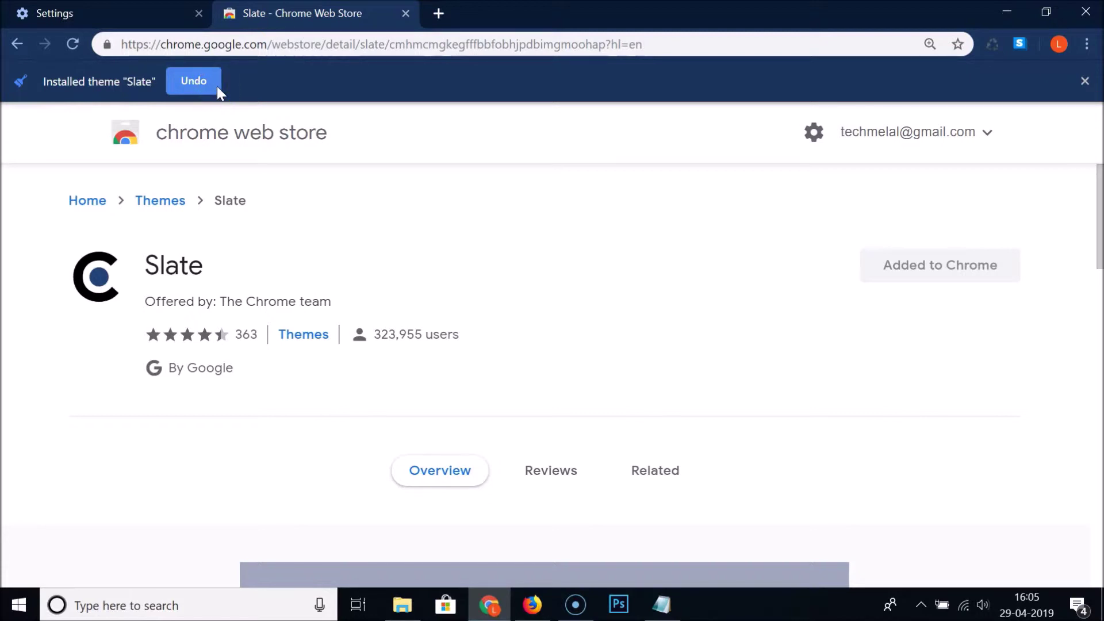
{"action": "left_click", "coordinate": [1085, 81]}
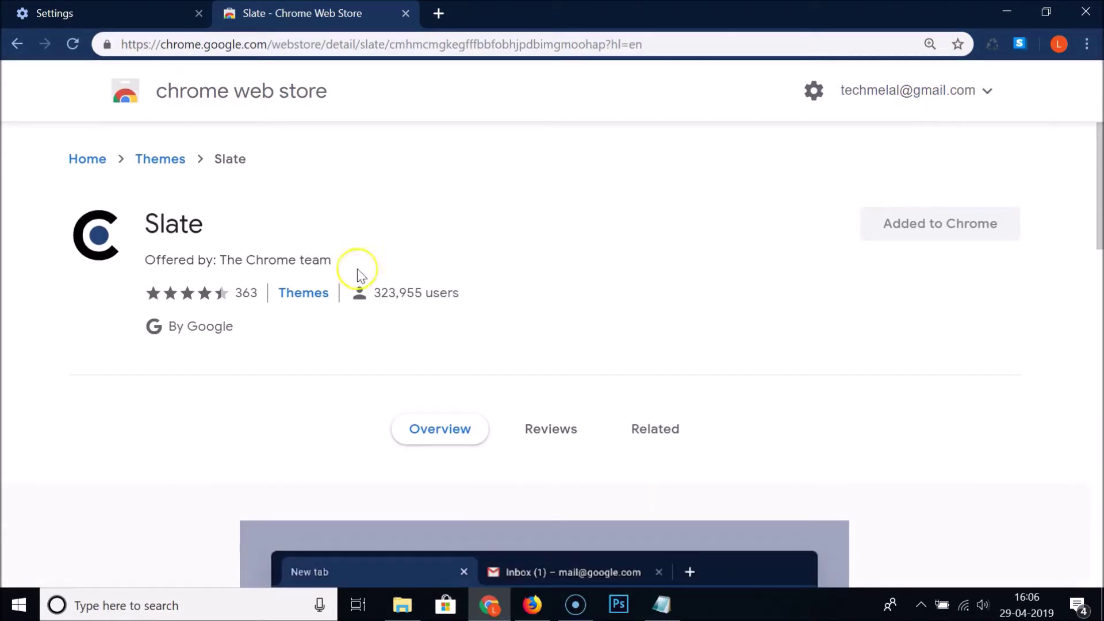
Step: Check how the Slate theme looks on the store page and on a new tab page
{"action": "scroll", "coordinate": [511, 319], "scroll_direction": "down", "scroll_amount": 5}
{"action": "scroll", "coordinate": [509, 319], "scroll_direction": "up", "scroll_amount": 5}
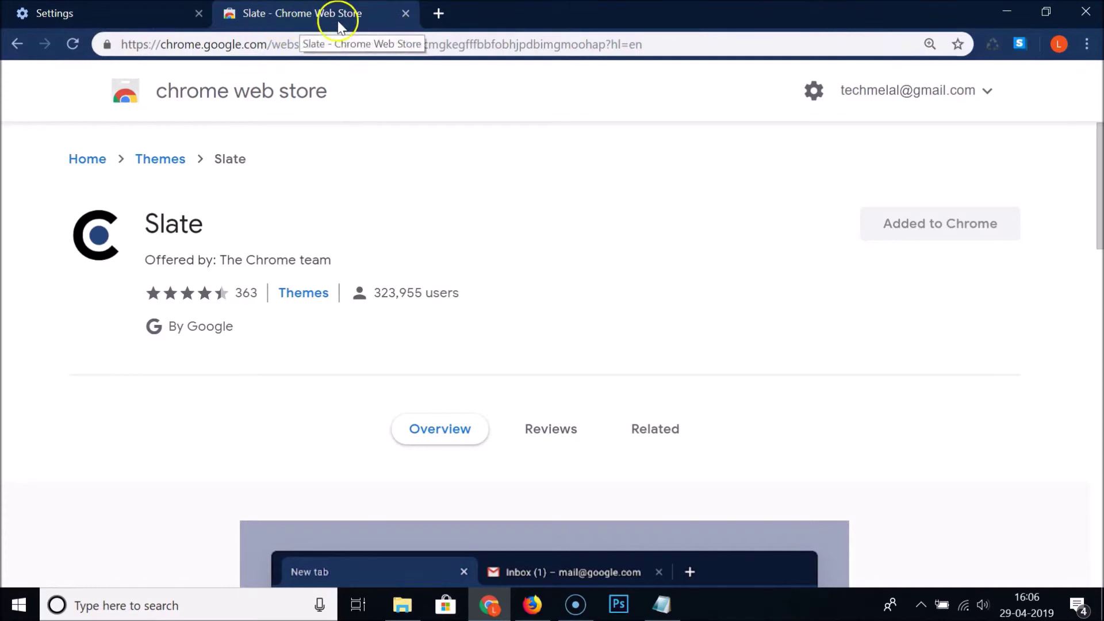
{"action": "left_click", "coordinate": [447, 22]}
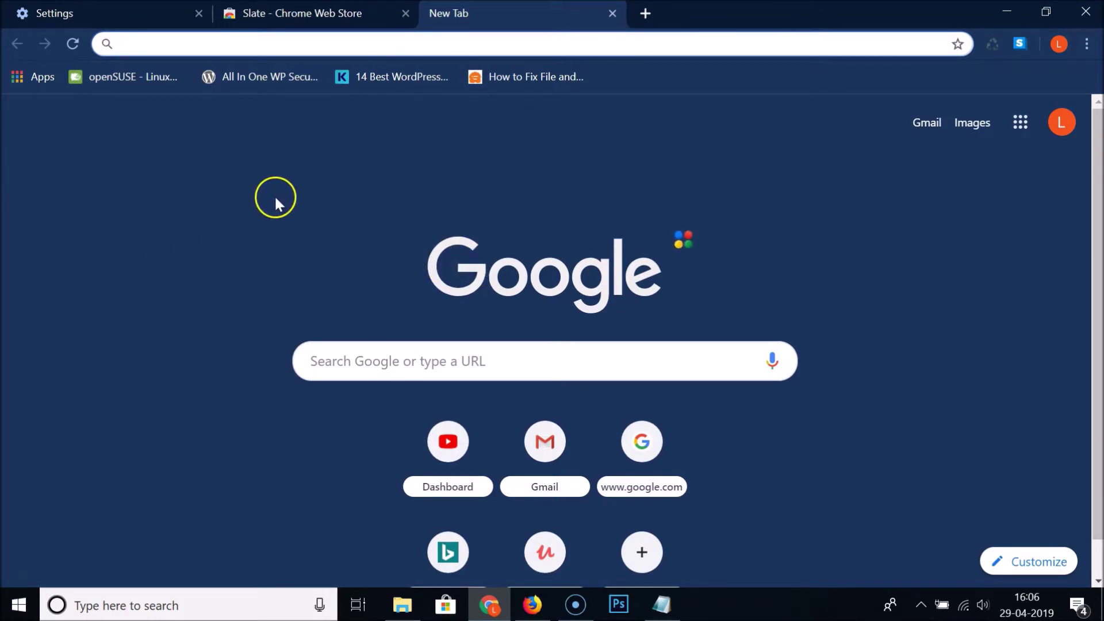
Step: Return to the web store's Themes category and open the full "Published by Chrome" collection again
{"action": "left_click", "coordinate": [323, 14]}
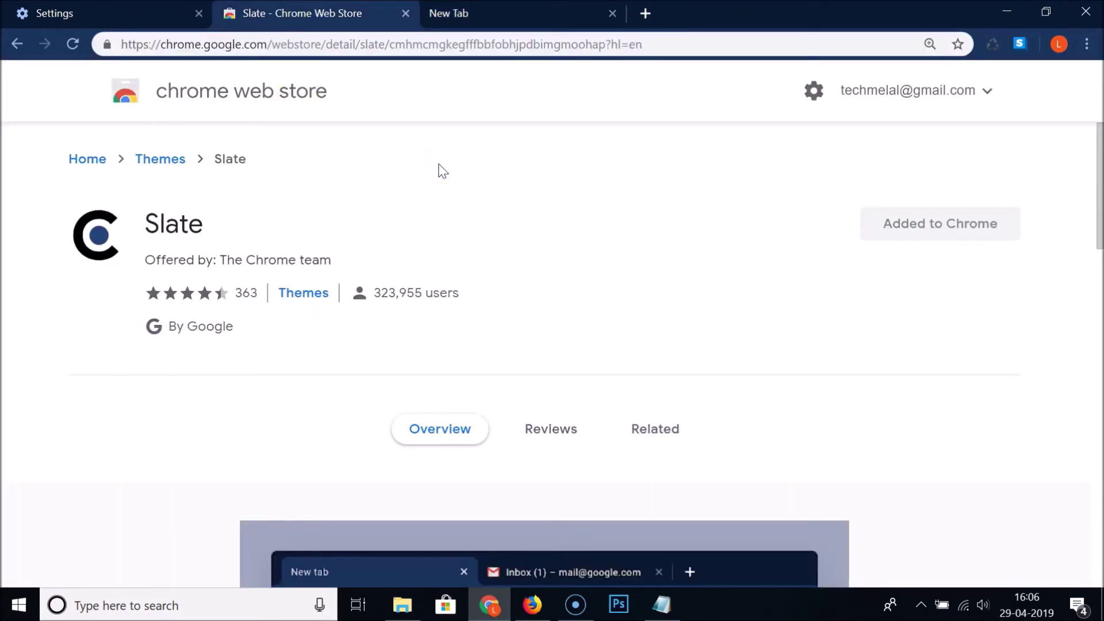
{"action": "left_click", "coordinate": [159, 161]}
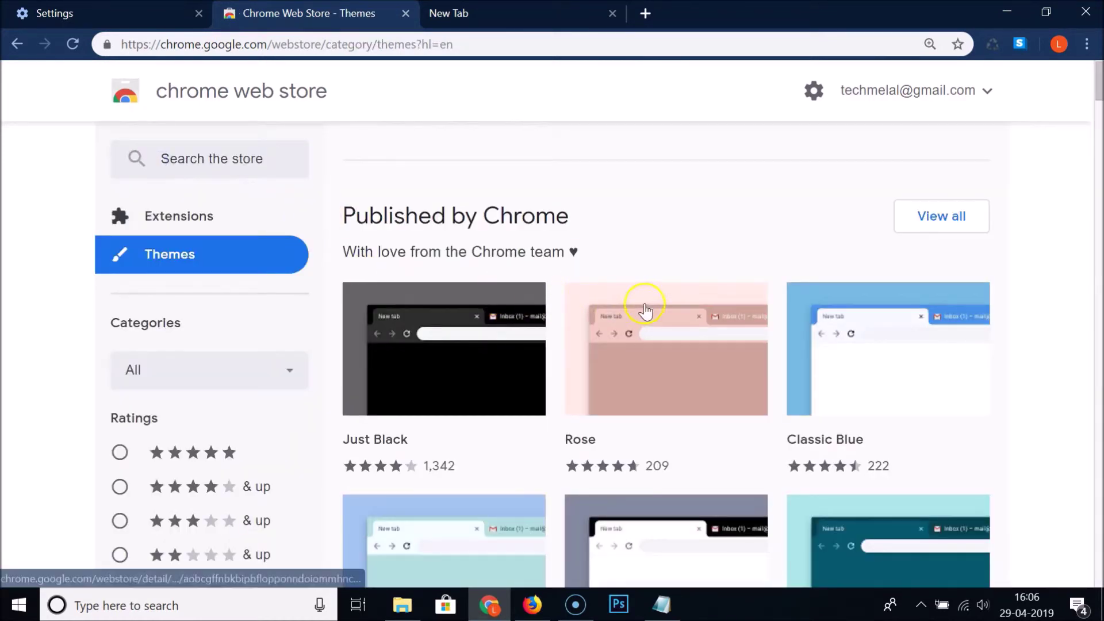
{"action": "scroll", "coordinate": [645, 302], "scroll_direction": "down", "scroll_amount": 4}
{"action": "scroll", "coordinate": [644, 298], "scroll_direction": "down", "scroll_amount": 3}
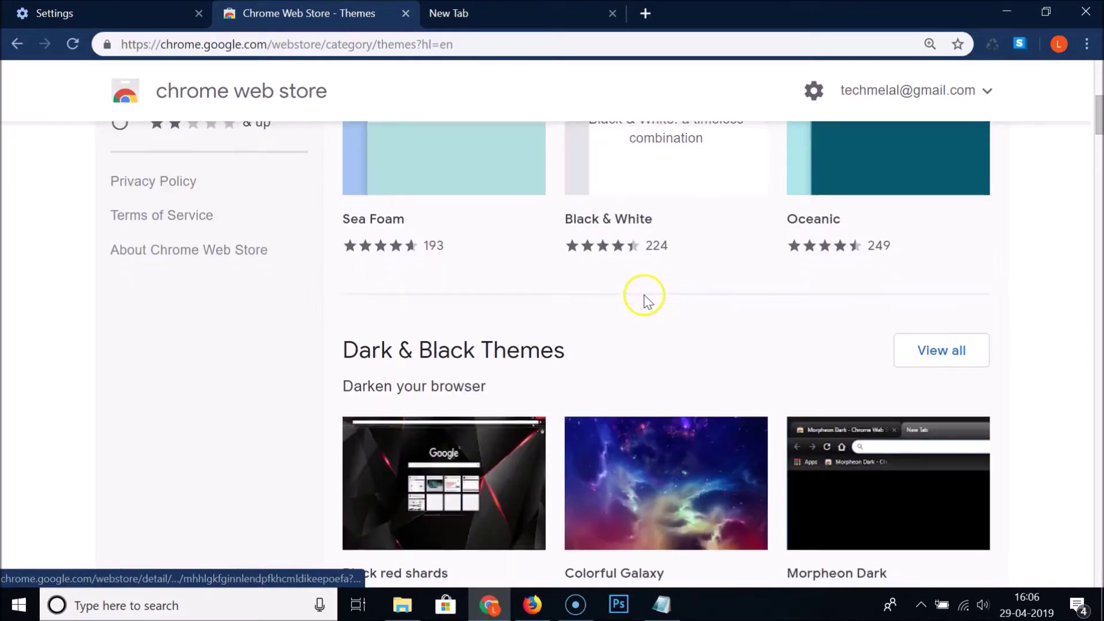
{"action": "scroll", "coordinate": [646, 295], "scroll_direction": "up", "scroll_amount": 7}
{"action": "left_click", "coordinate": [917, 217]}
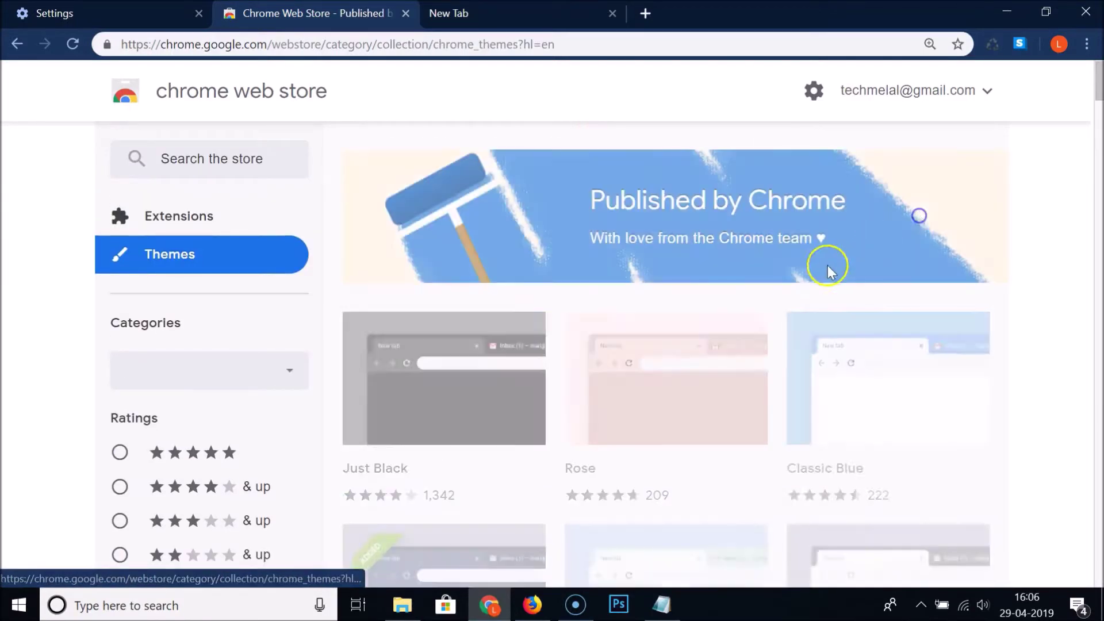
Step: Find the Ultra Violet theme in the "Published by Chrome" collection and open its store page
{"action": "scroll", "coordinate": [658, 294], "scroll_direction": "down", "scroll_amount": 7}
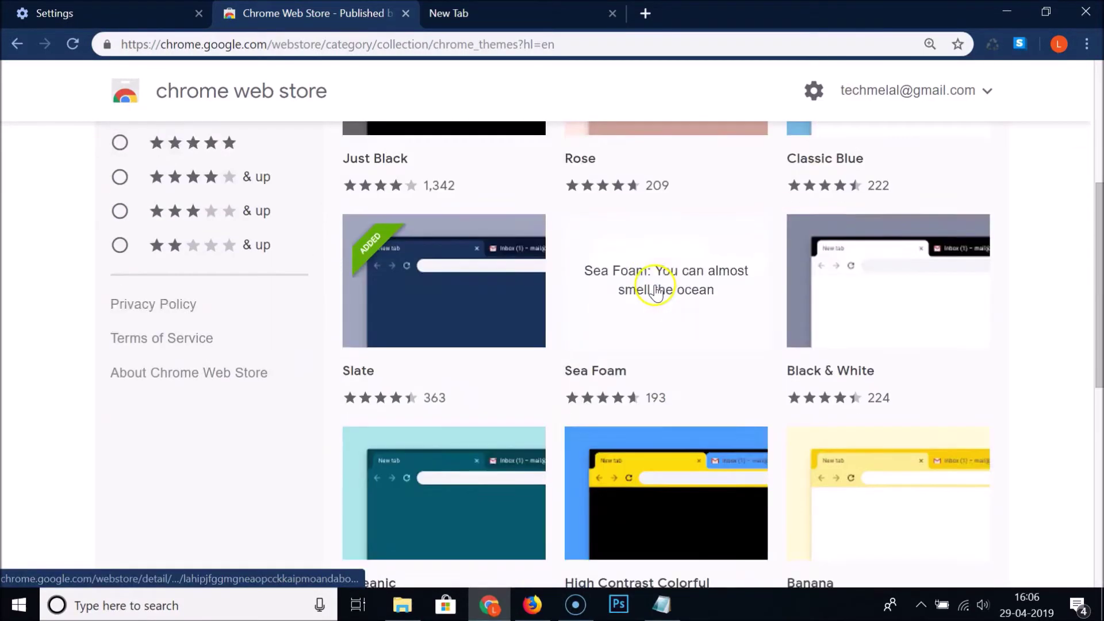
{"action": "scroll", "coordinate": [658, 292], "scroll_direction": "down", "scroll_amount": 4}
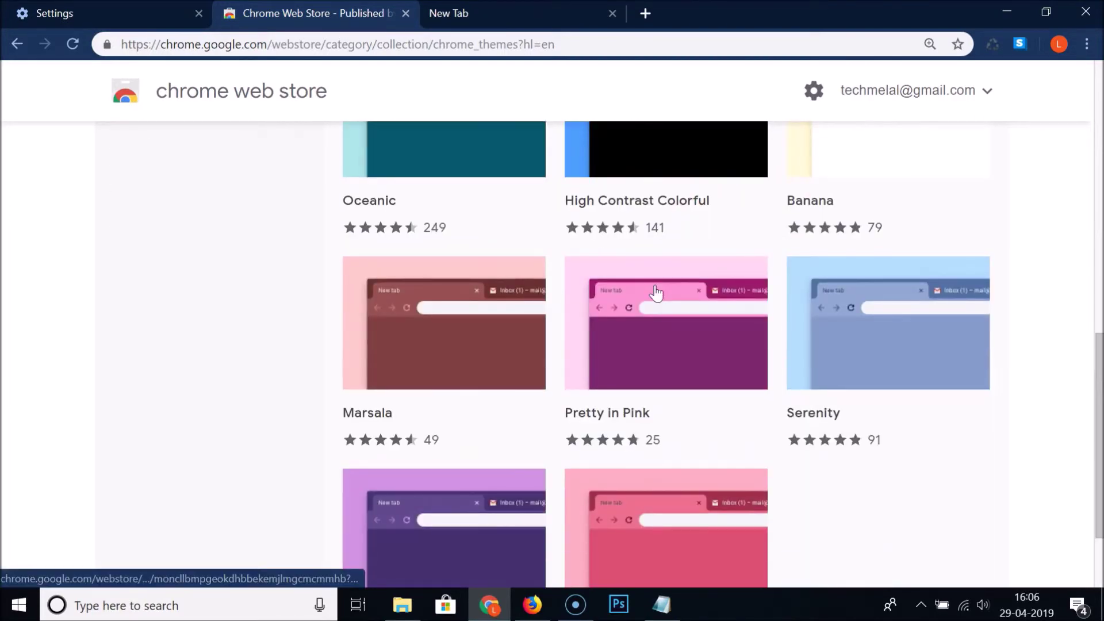
{"action": "scroll", "coordinate": [752, 310], "scroll_direction": "down", "scroll_amount": 2}
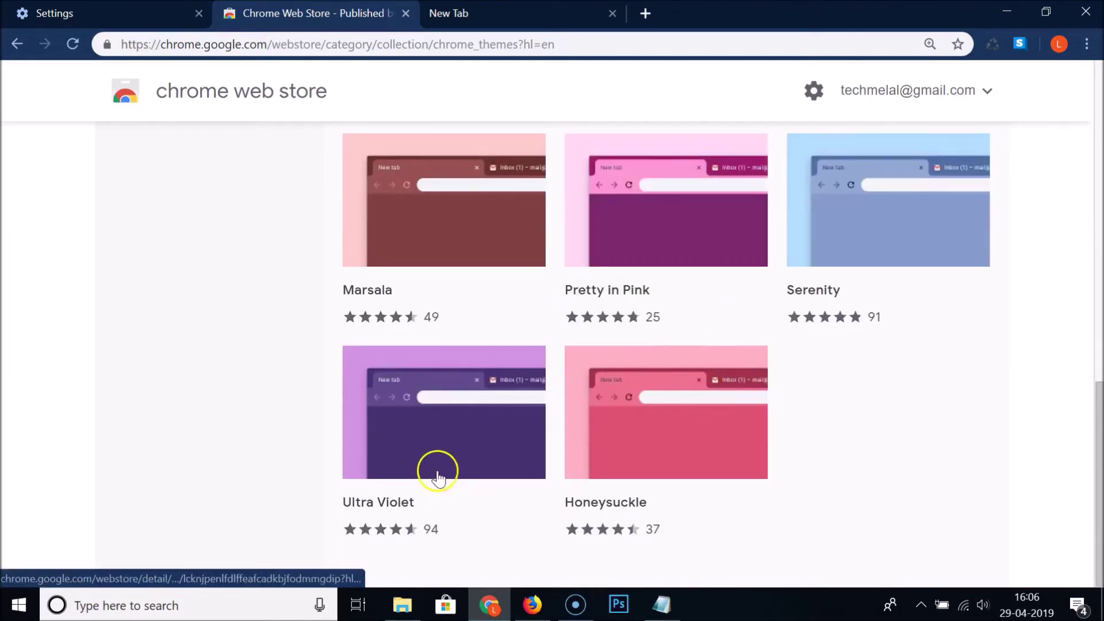
{"action": "mouse_move", "coordinate": [451, 437]}
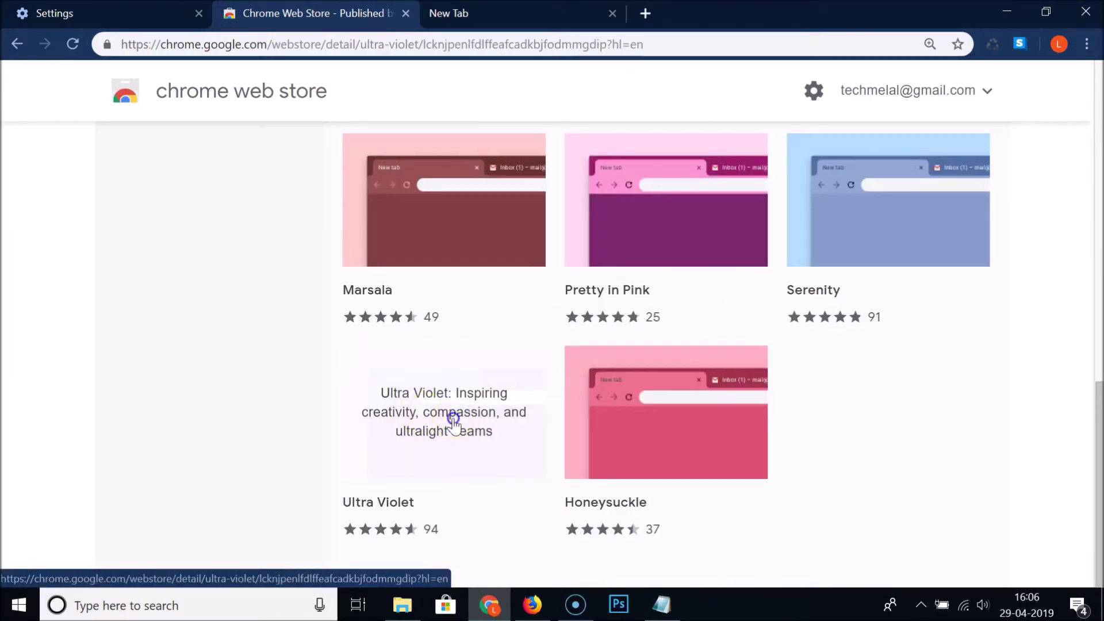
{"action": "left_click", "coordinate": [454, 422]}
Step: Examine the Ultra Violet theme's overview preview and user reviews
{"action": "scroll", "coordinate": [601, 348], "scroll_direction": "down", "scroll_amount": 3}
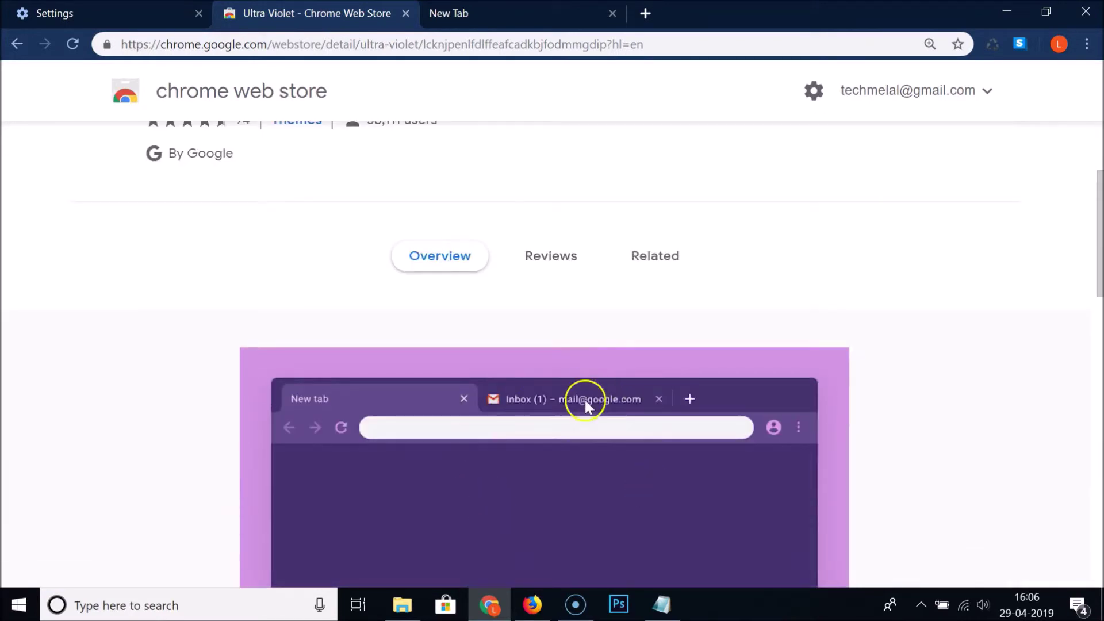
{"action": "scroll", "coordinate": [584, 401], "scroll_direction": "down", "scroll_amount": 5}
{"action": "scroll", "coordinate": [584, 402], "scroll_direction": "up", "scroll_amount": 5}
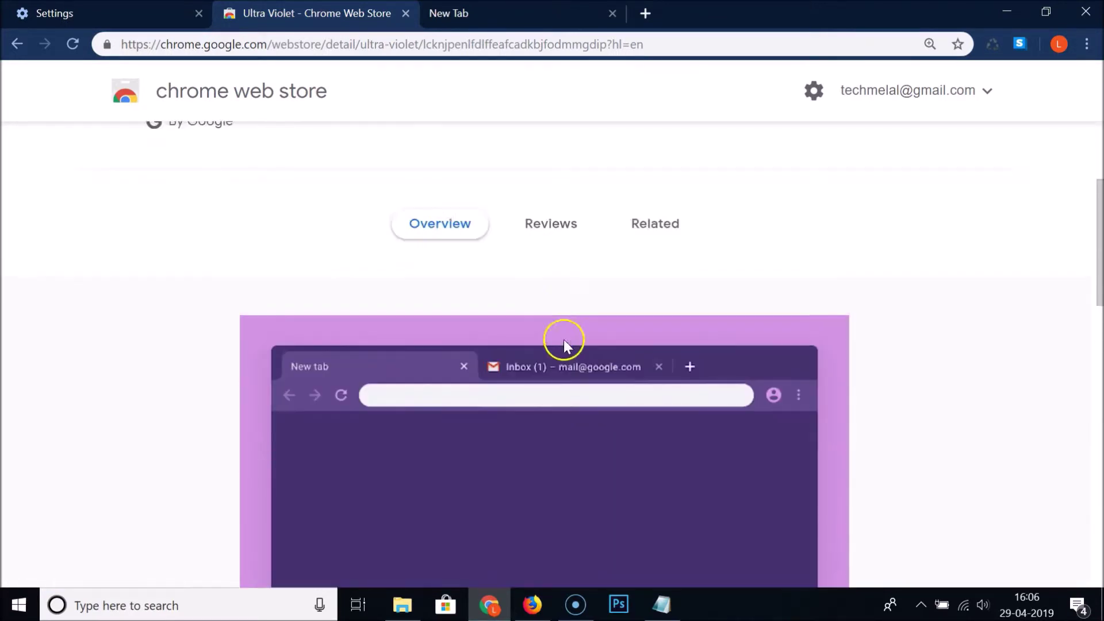
{"action": "scroll", "coordinate": [564, 343], "scroll_direction": "up", "scroll_amount": 1}
{"action": "left_click", "coordinate": [538, 256]}
{"action": "scroll", "coordinate": [523, 381], "scroll_direction": "down", "scroll_amount": 3}
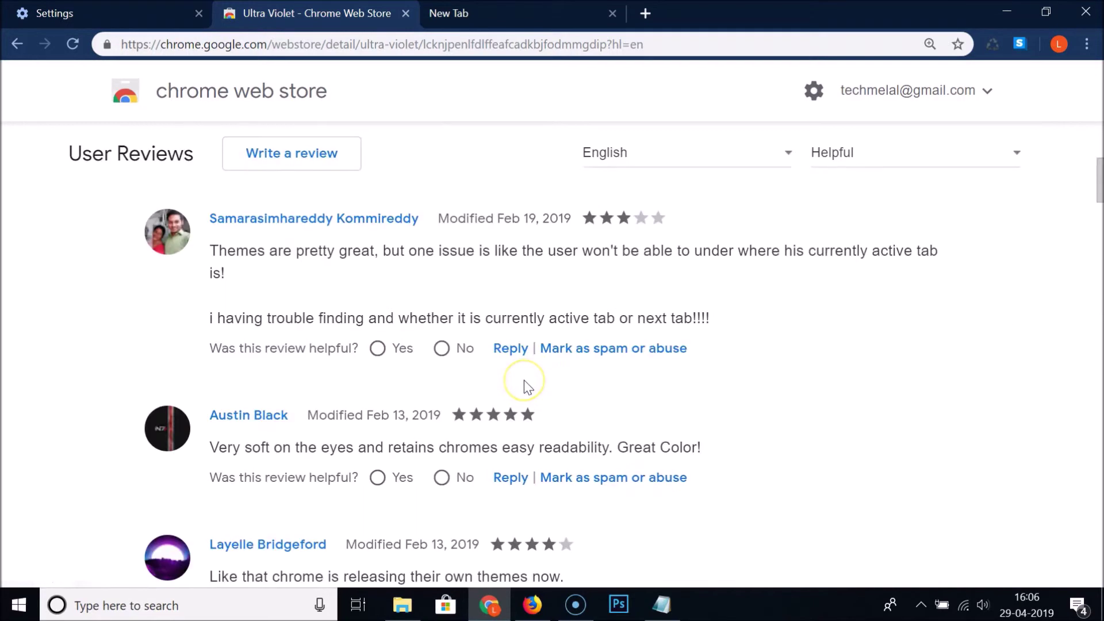
{"action": "scroll", "coordinate": [523, 381], "scroll_direction": "up", "scroll_amount": 6}
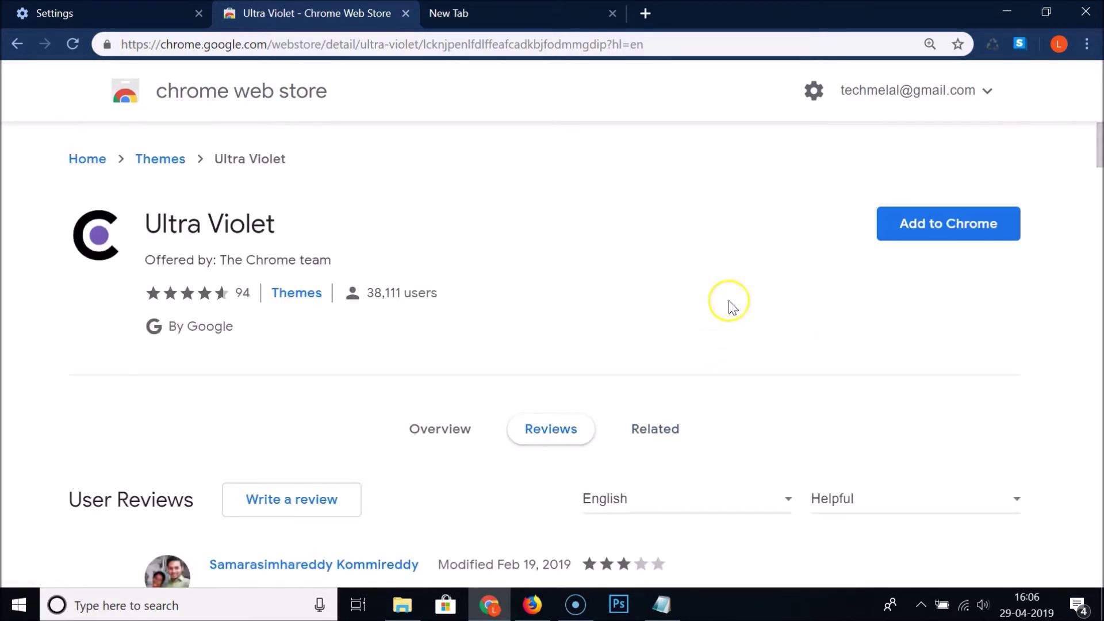
Step: Add the Ultra Violet theme to Chrome and check how it looks on the new tab page
{"action": "left_click", "coordinate": [941, 236]}
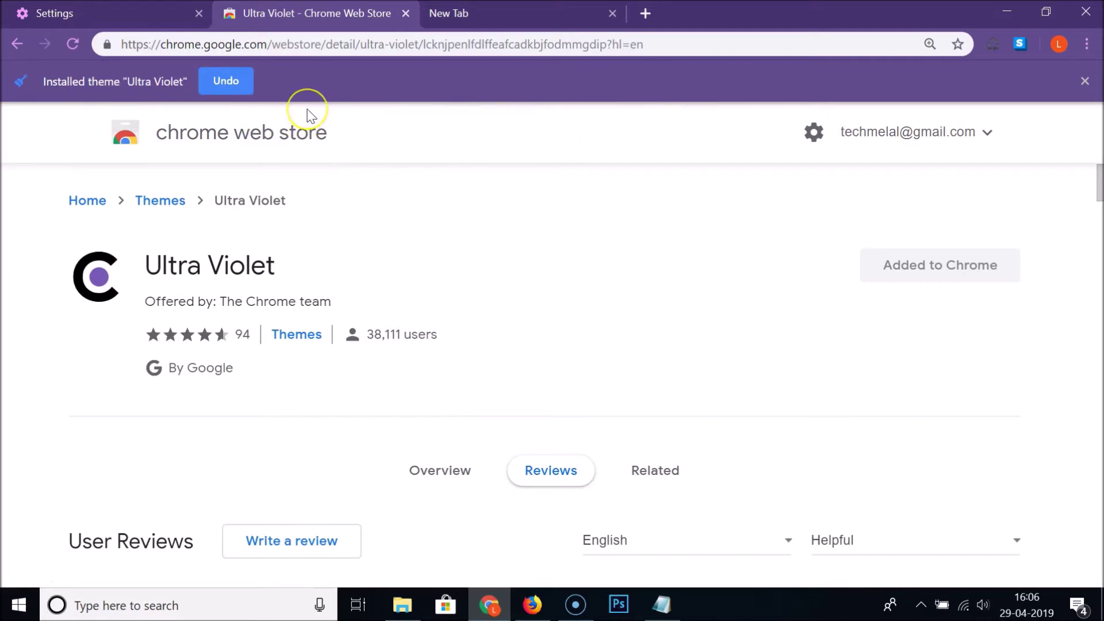
{"action": "left_click", "coordinate": [1083, 85]}
{"action": "left_click", "coordinate": [513, 10]}
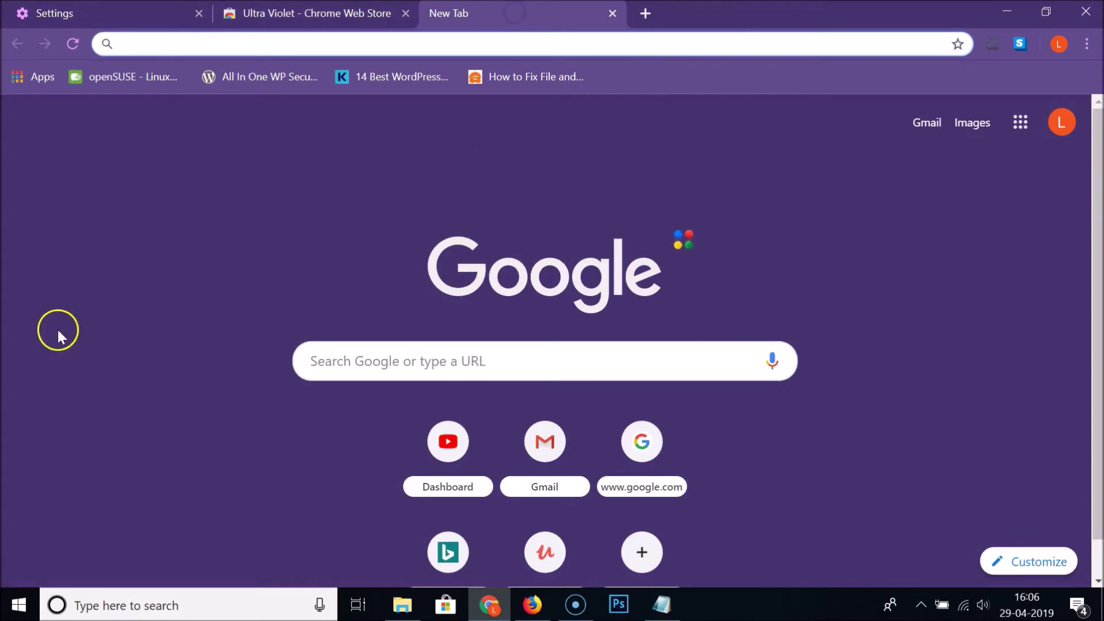
{"action": "left_click", "coordinate": [270, 12]}
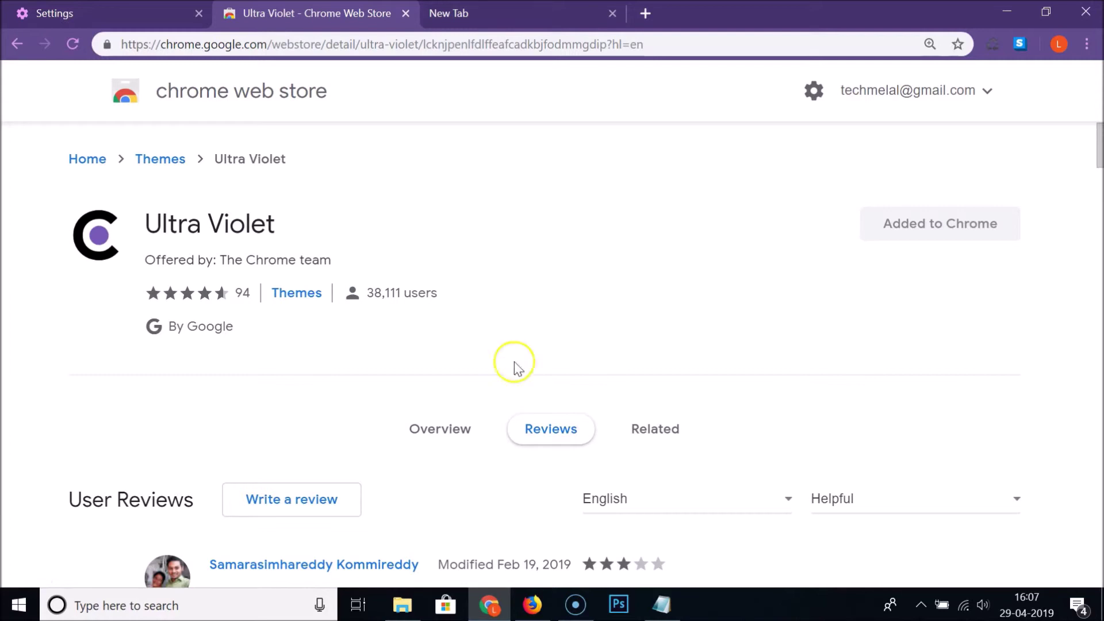
{"action": "left_click", "coordinate": [660, 602]}
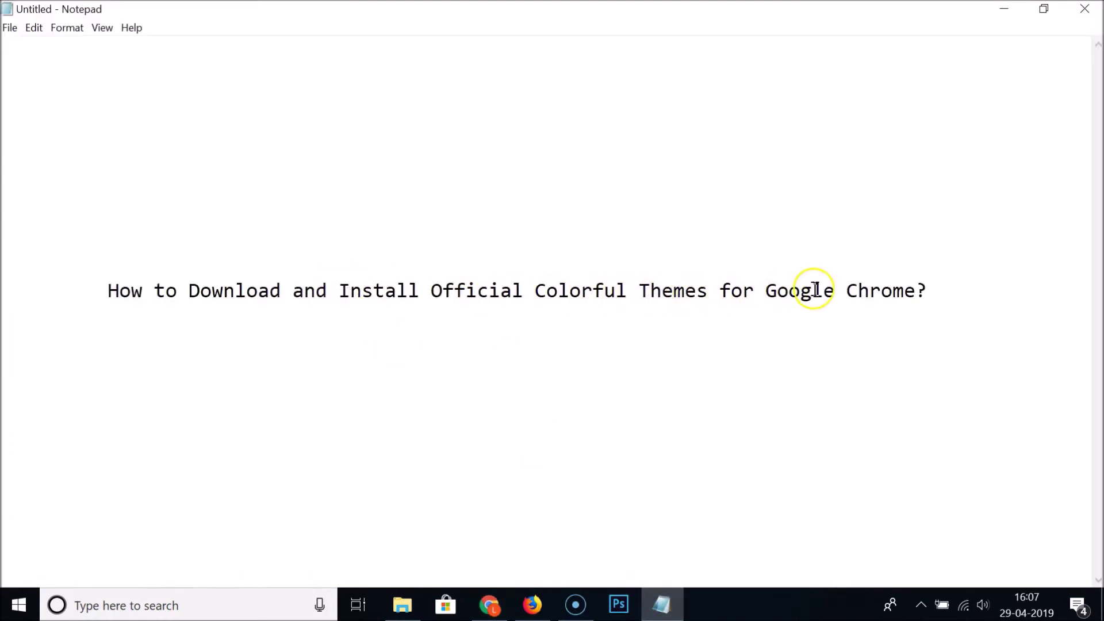
{"action": "left_click", "coordinate": [1002, 11]}
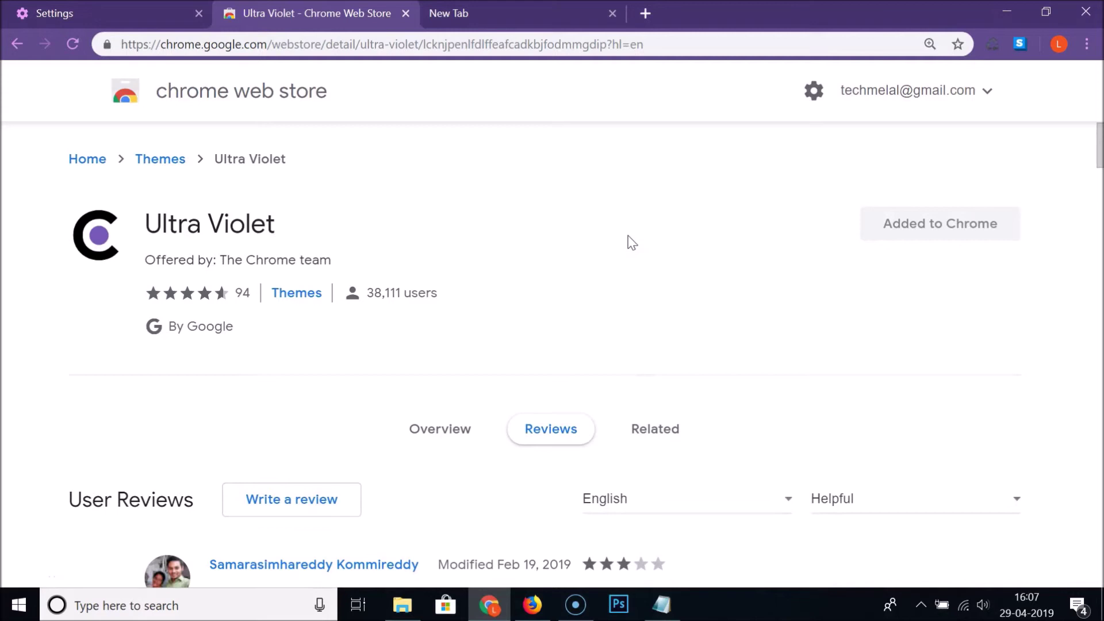
Step: Reset the browser theme to default in the Appearance settings and check the new tab page
{"action": "left_click", "coordinate": [132, 14]}
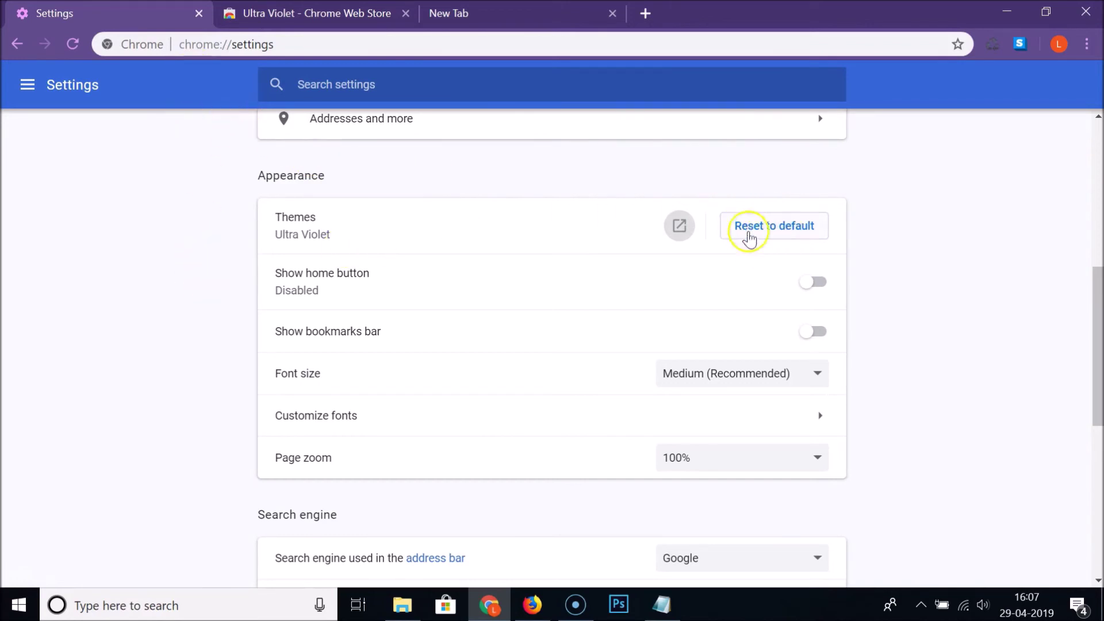
{"action": "left_click", "coordinate": [772, 233]}
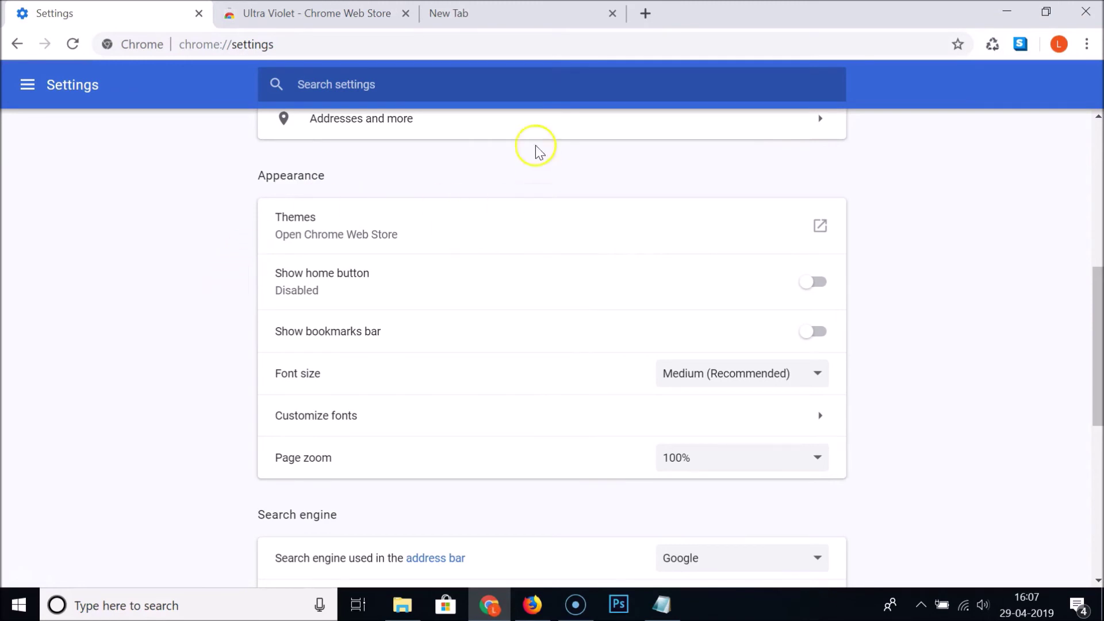
{"action": "left_click", "coordinate": [458, 16]}
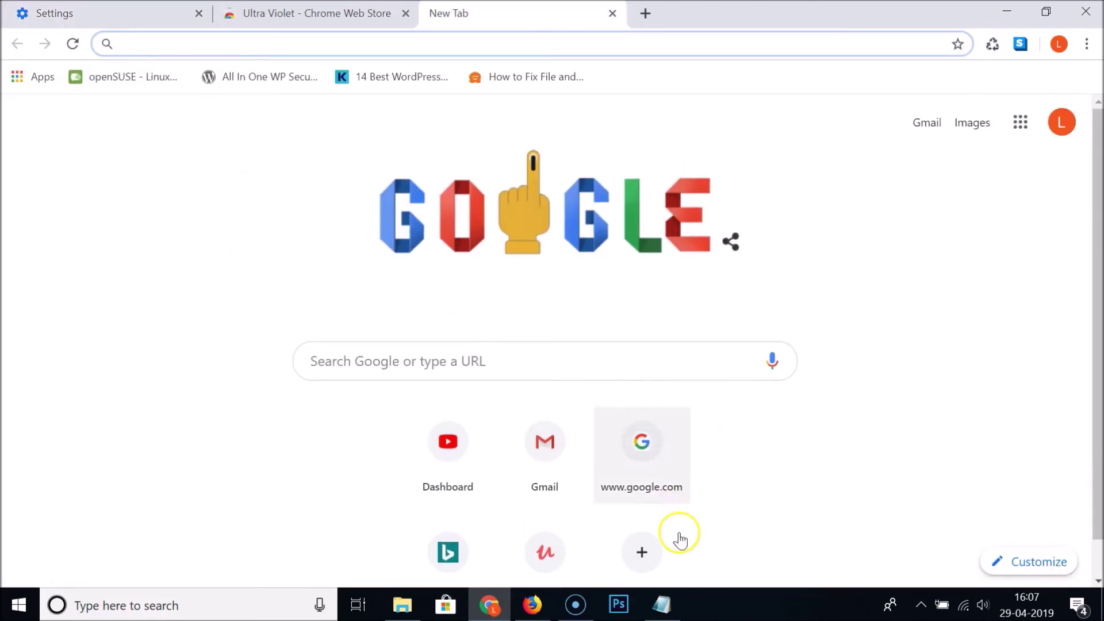
{"action": "left_click", "coordinate": [664, 604]}
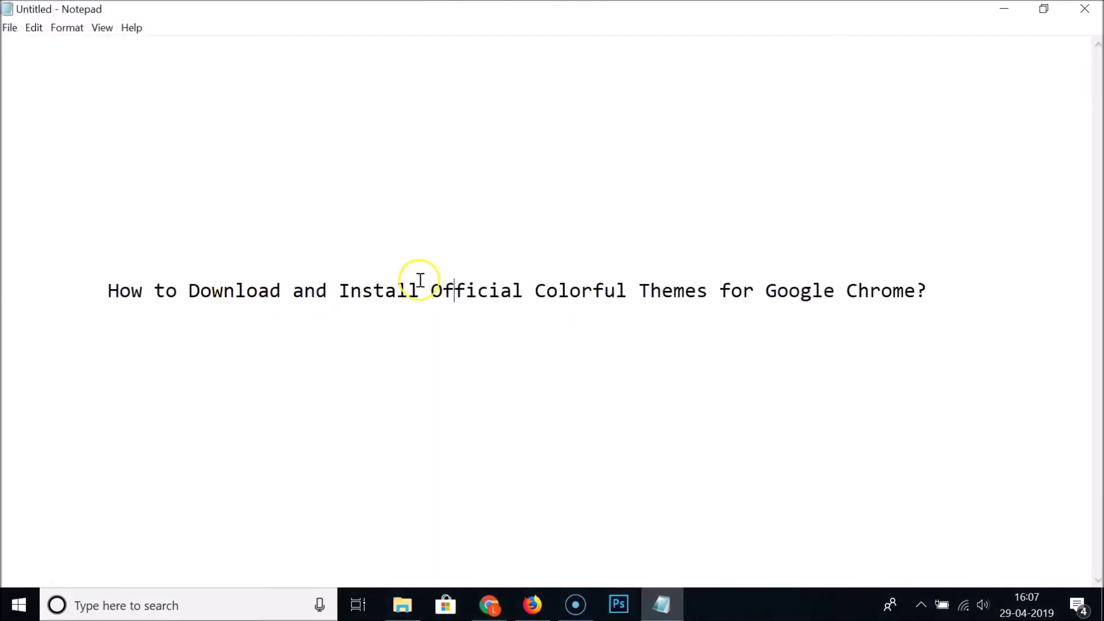